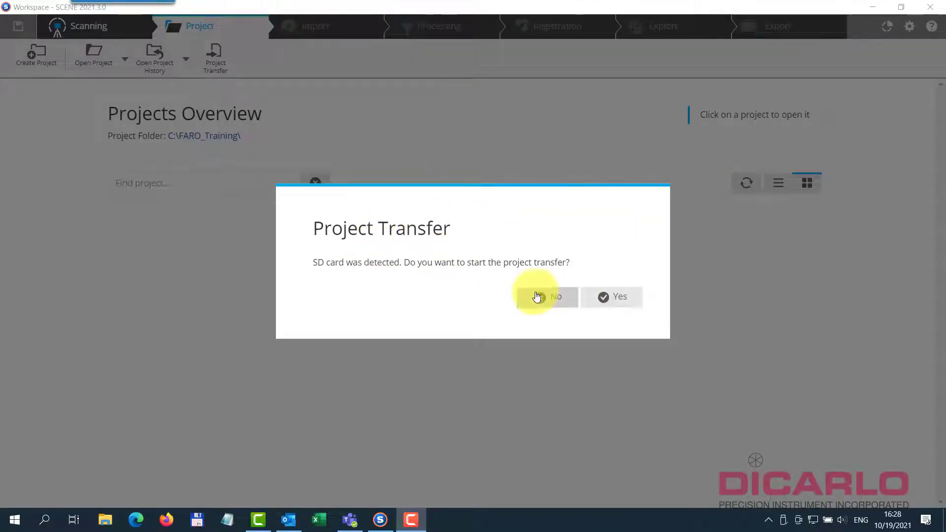
# Step: Decline the SD card project transfer and create a new scan project named Swift_processing in C:\FARO_Training
pyautogui.click(546, 301)
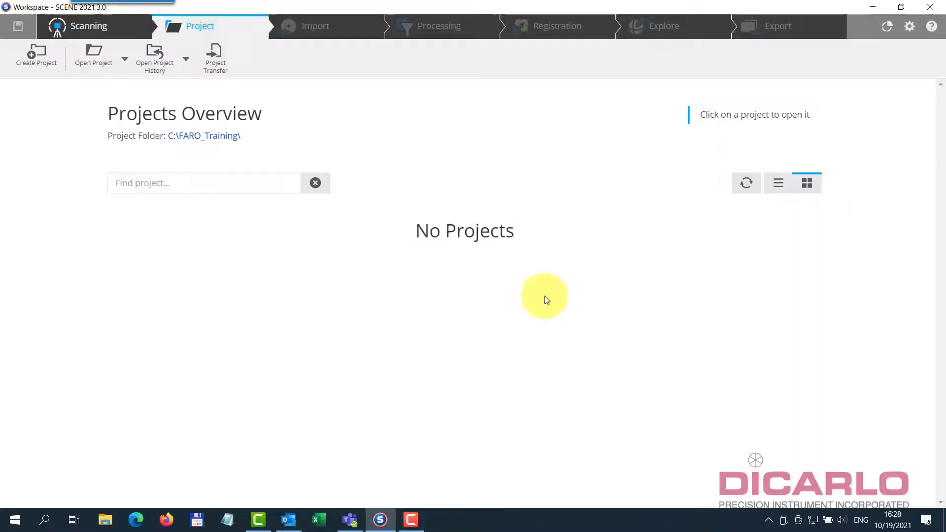
pyautogui.click(36, 53)
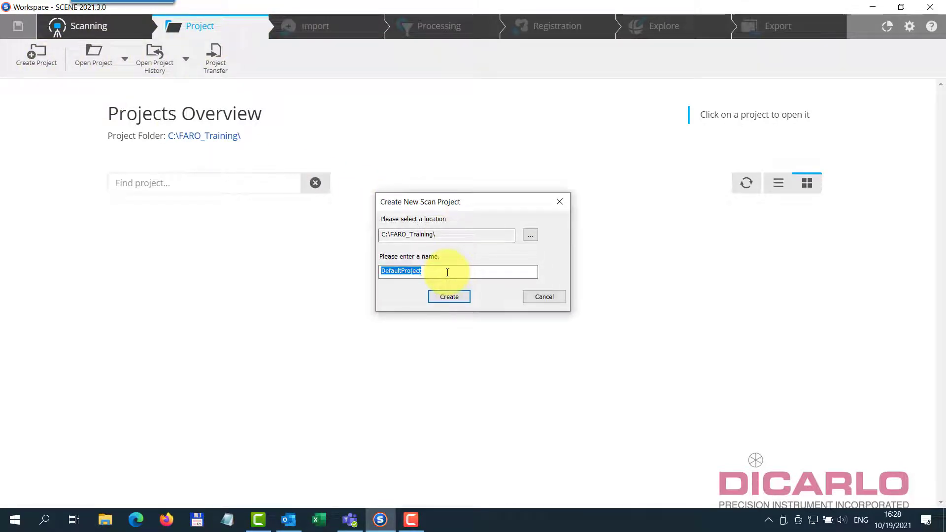
pyautogui.write('Swift_processing')
pyautogui.press('Return')
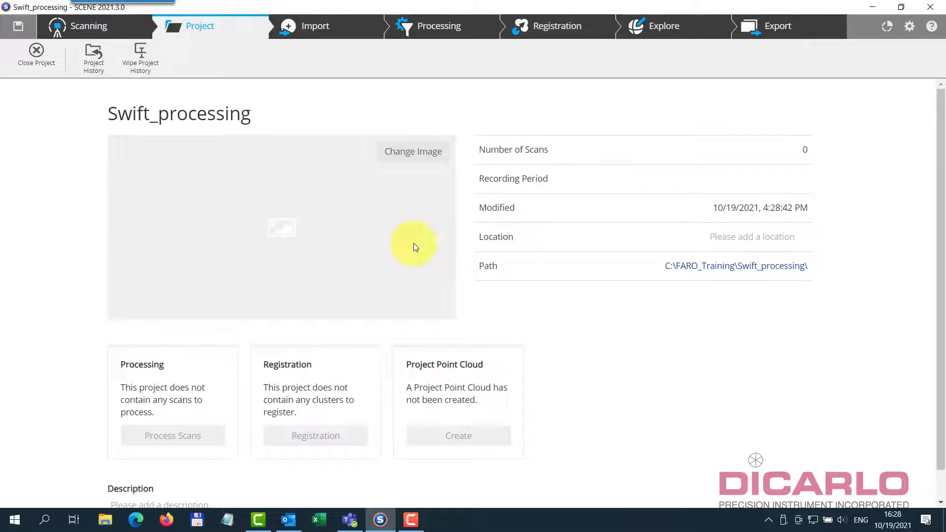
# Step: Import the Swift_test_Scan_003 scans Mobile_000, Mobile_002 and Stationary_001 from the Scans folder on the SDHC (E:) card
pyautogui.click(312, 30)
pyautogui.click(42, 58)
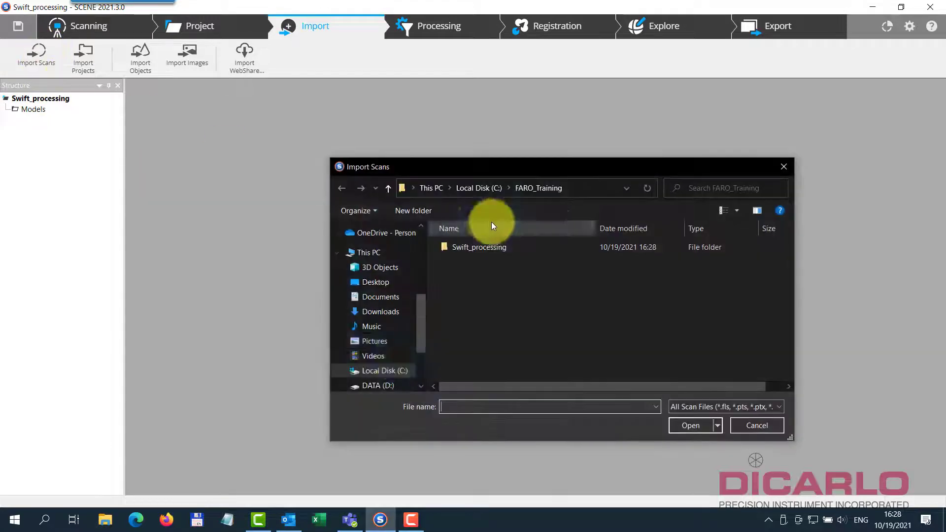
pyautogui.click(377, 380)
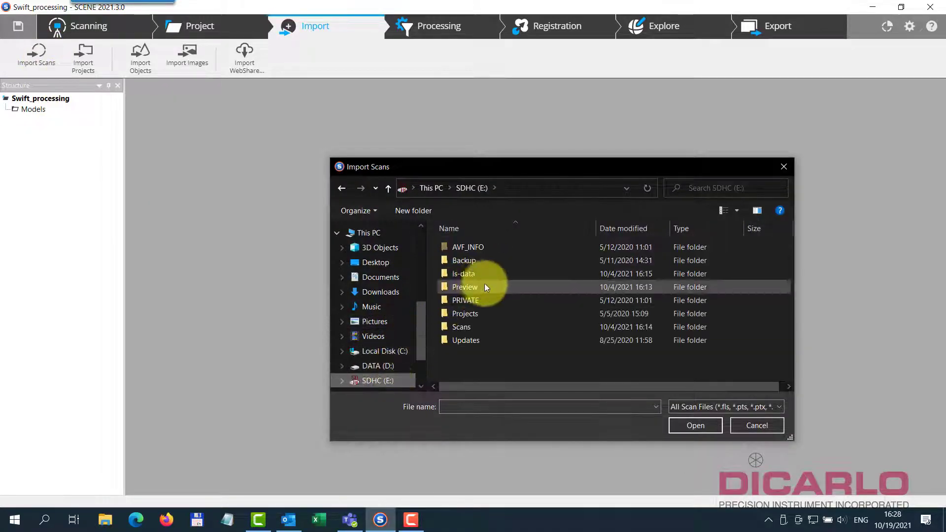
pyautogui.click(480, 324)
pyautogui.doubleClick(481, 325)
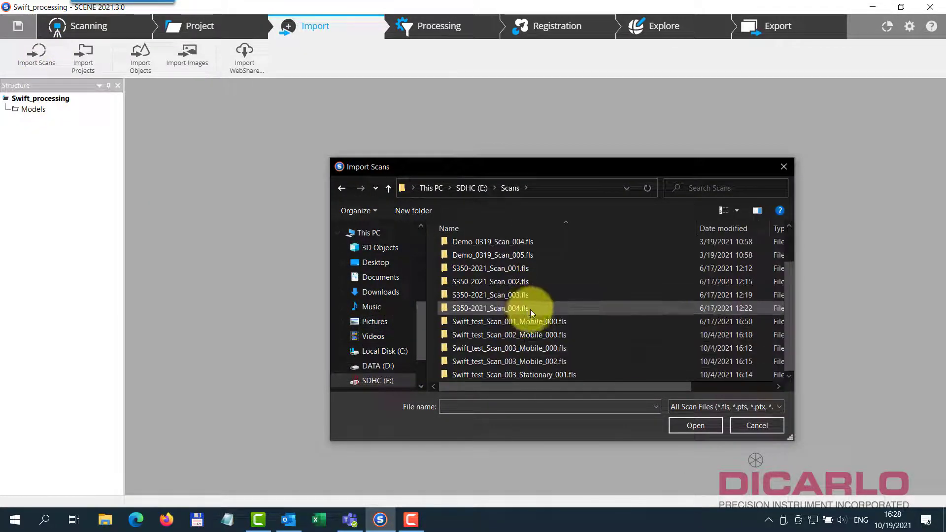
pyautogui.click(587, 347)
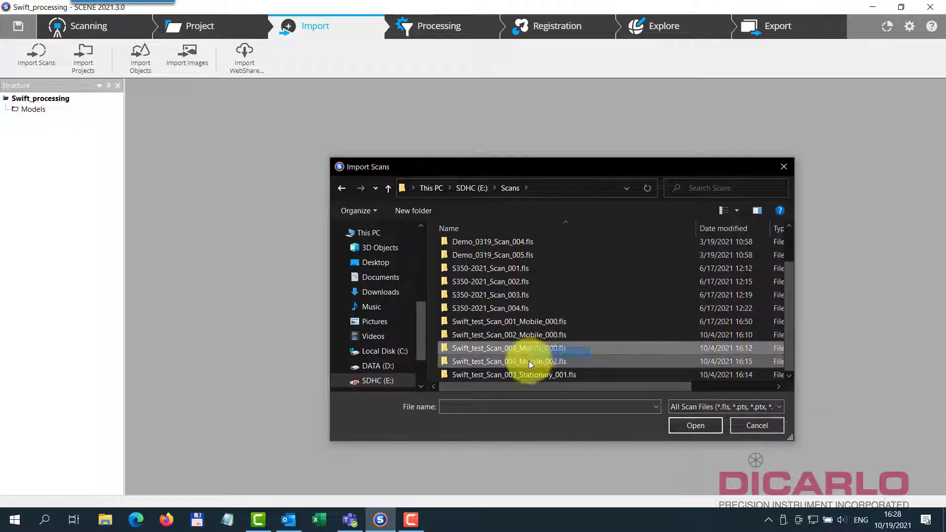
pyautogui.keyDown('shift'); pyautogui.click(504, 373); pyautogui.keyUp('shift')
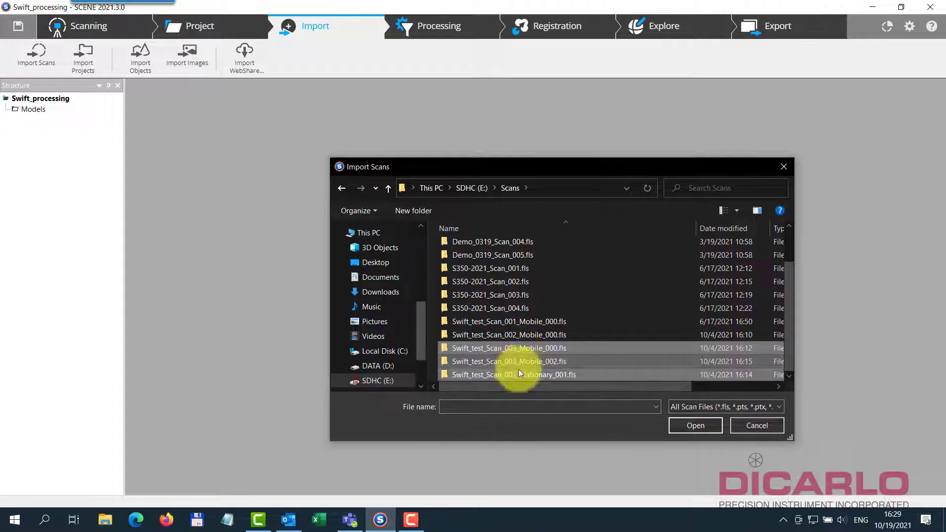
pyautogui.moveTo(506, 364); pyautogui.dragTo(237, 377)
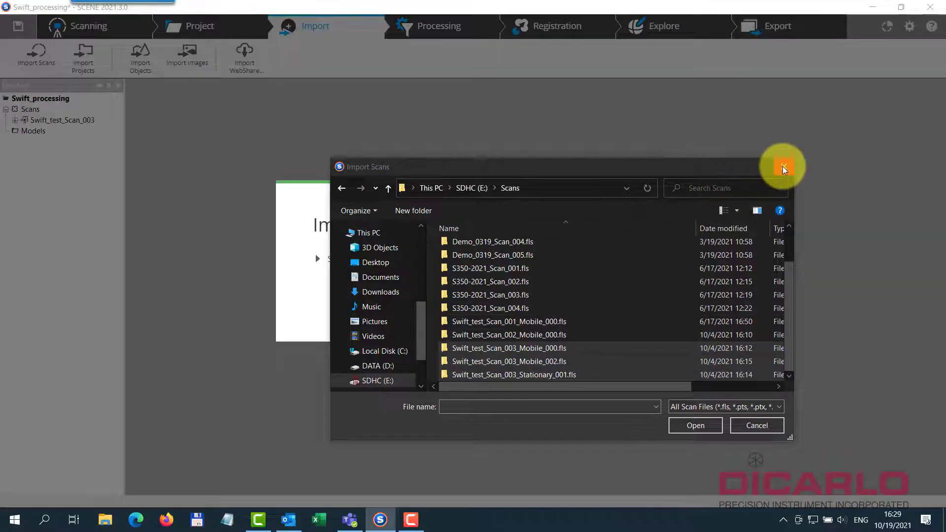
pyautogui.click(784, 167)
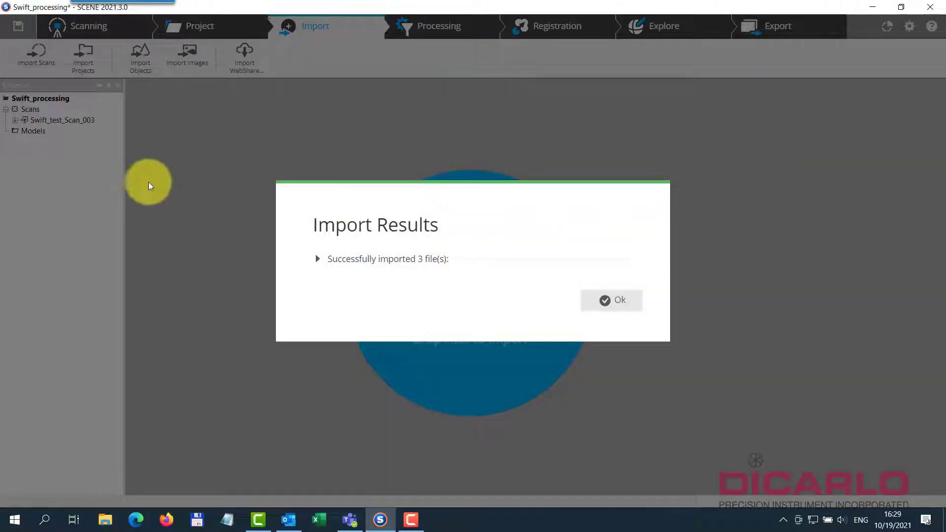
pyautogui.click(608, 302)
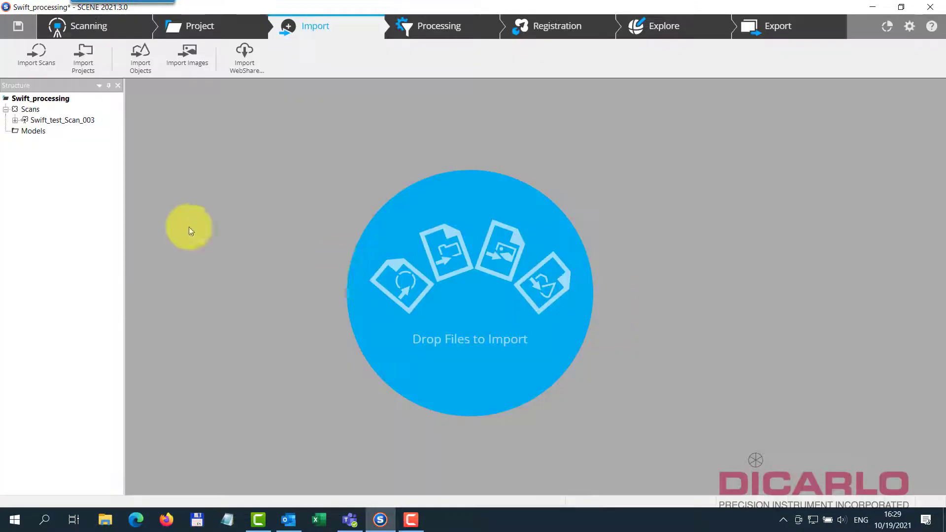
# Step: Expand the Swift_test_Scan_003 cluster, widen the structure tree to show full scan names, and run Swift Preprocess Anchor Scans on the cluster
pyautogui.click(15, 119)
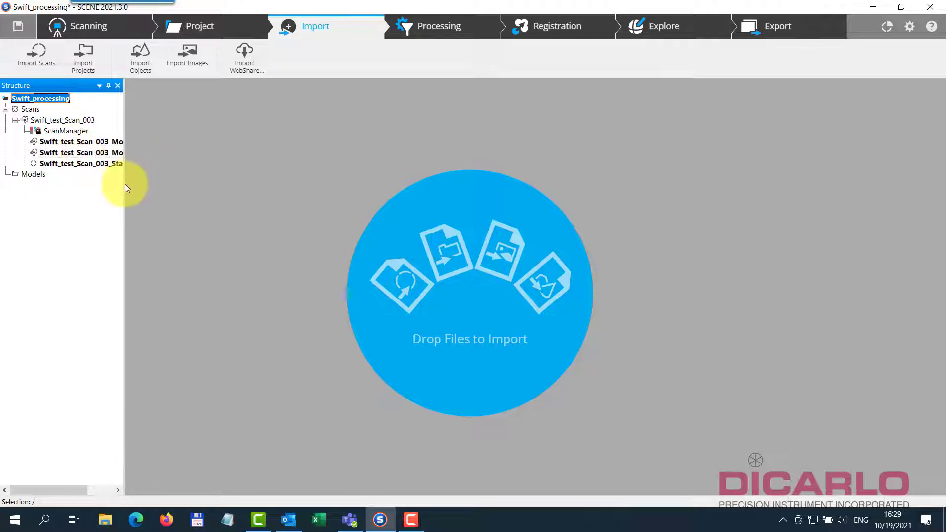
pyautogui.moveTo(125, 186); pyautogui.dragTo(183, 183)
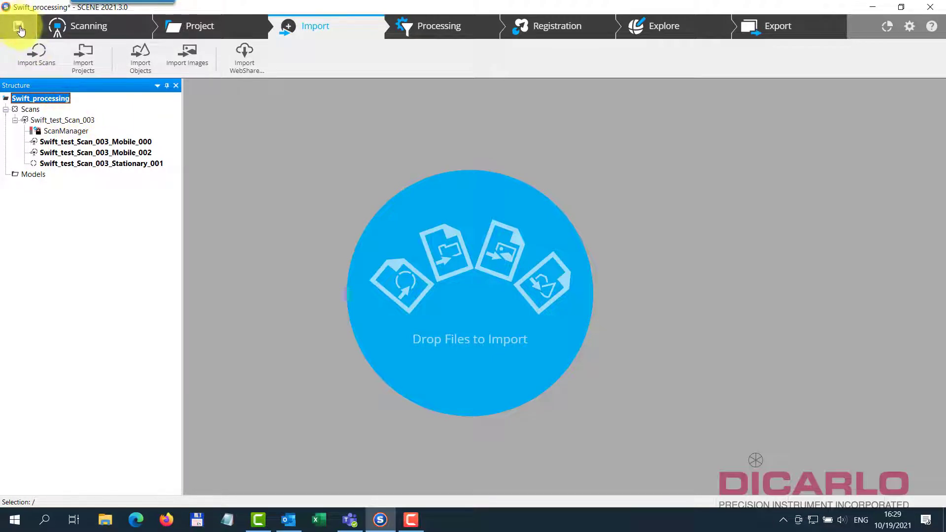
pyautogui.rightClick(68, 120)
pyautogui.moveTo(119, 189)
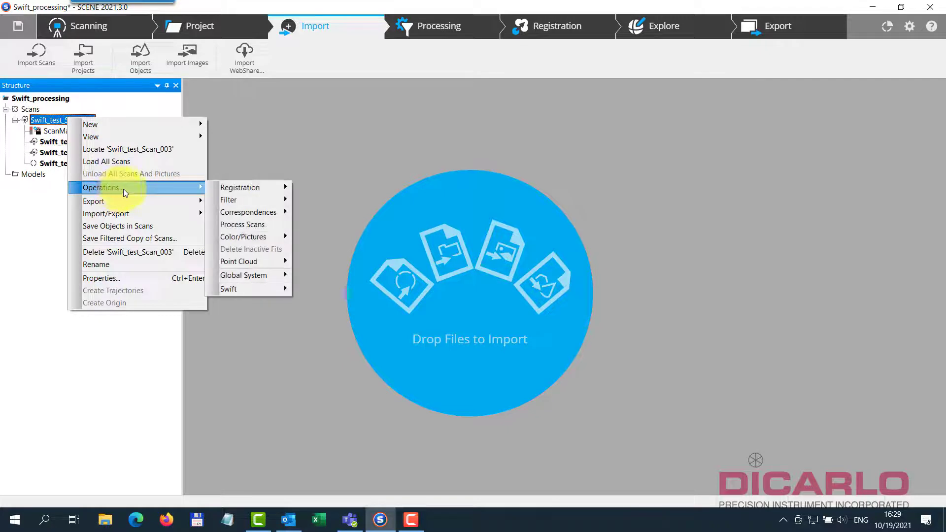
pyautogui.moveTo(259, 291)
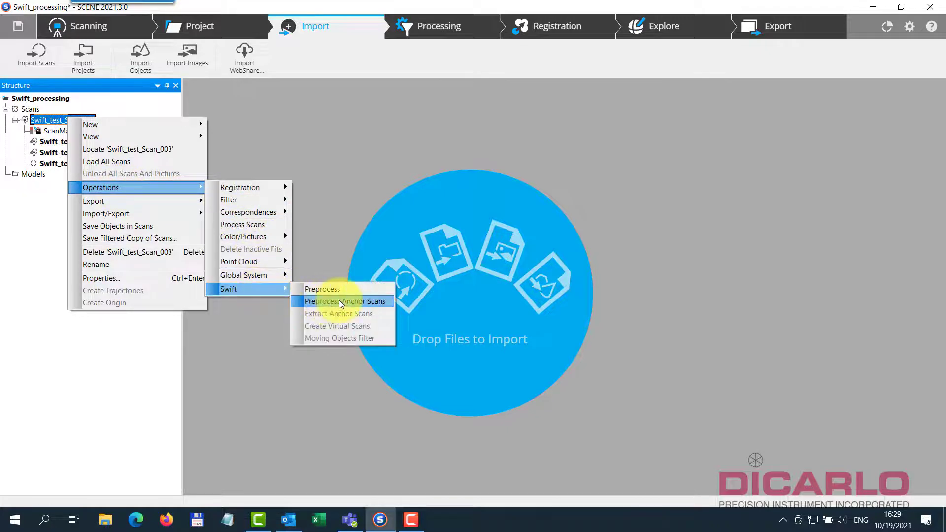
pyautogui.click(339, 300)
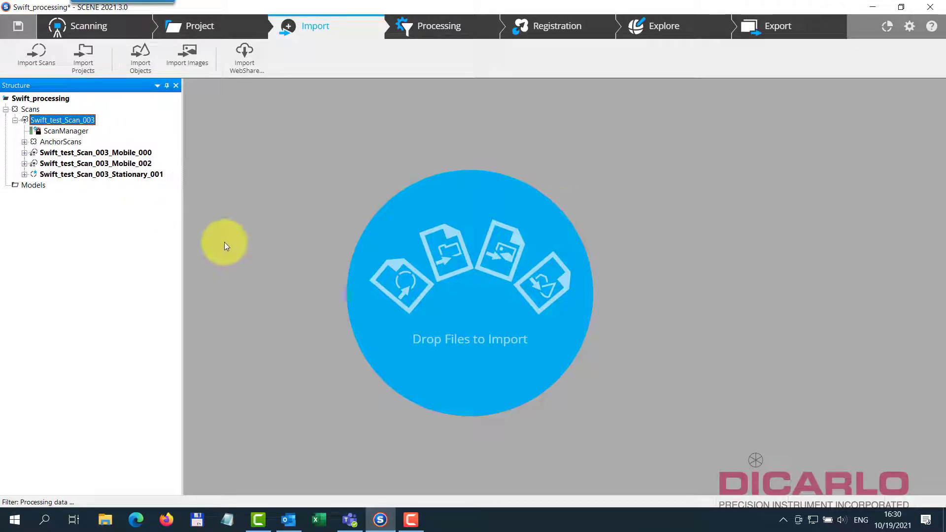
# Step: Delete the mobile scans Swift_test_Scan_003_Mobile_000 and Swift_test_Scan_003_Mobile_002 from the cluster
pyautogui.click(60, 142)
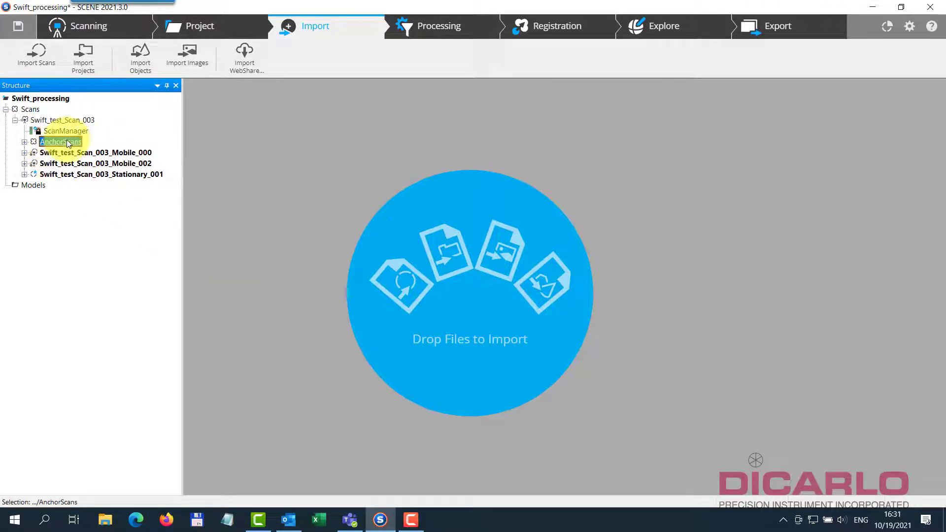
pyautogui.click(84, 174)
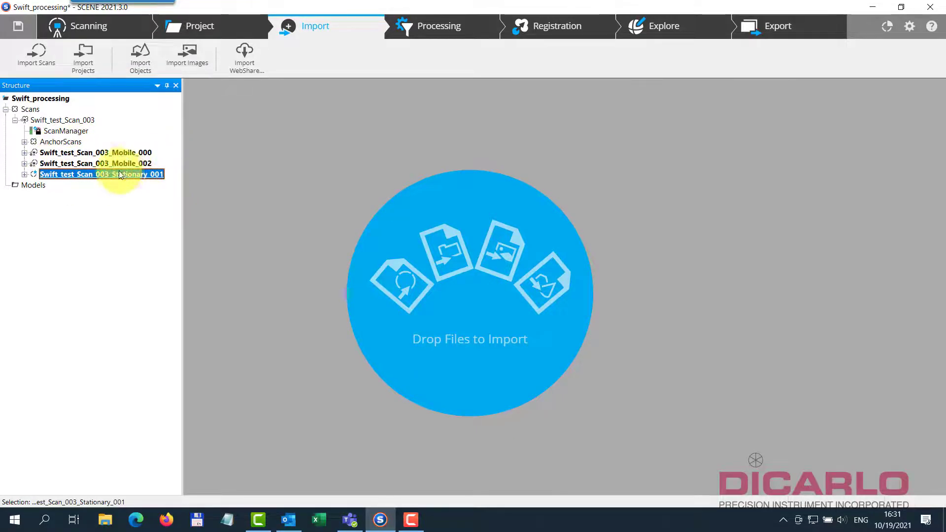
pyautogui.click(108, 153)
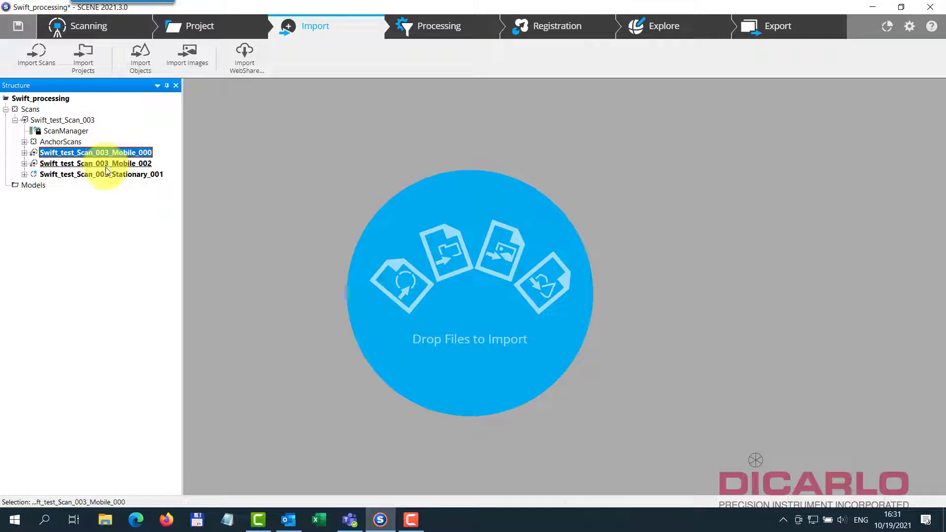
pyautogui.keyDown('ctrl'); pyautogui.click(106, 163); pyautogui.keyUp('ctrl')
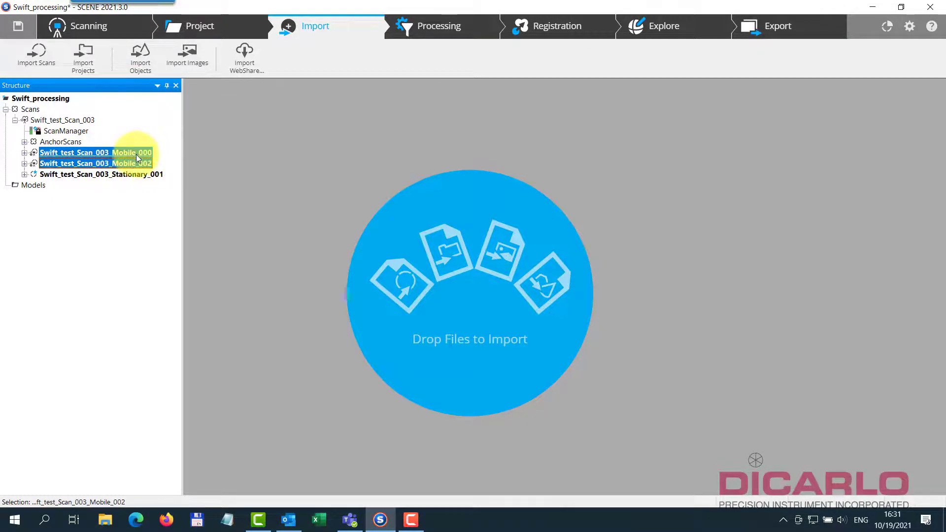
pyautogui.rightClick(136, 156)
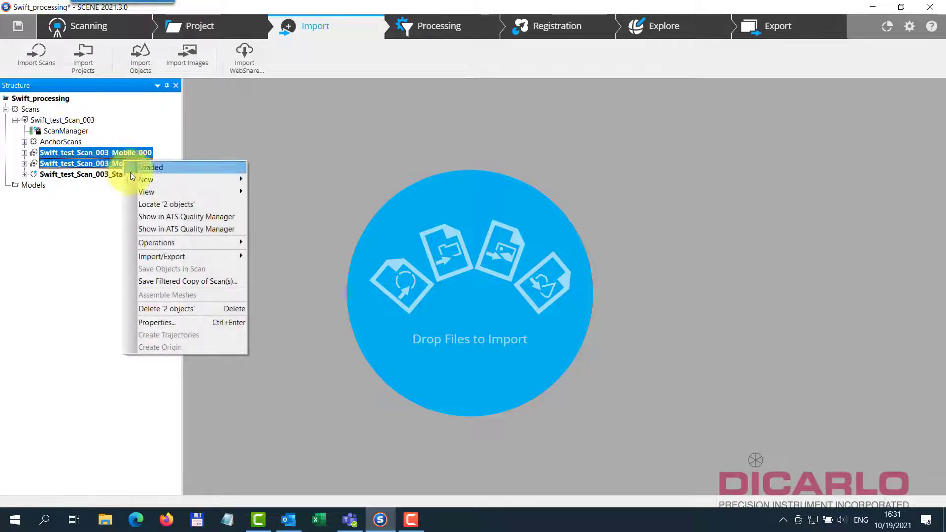
pyautogui.click(169, 309)
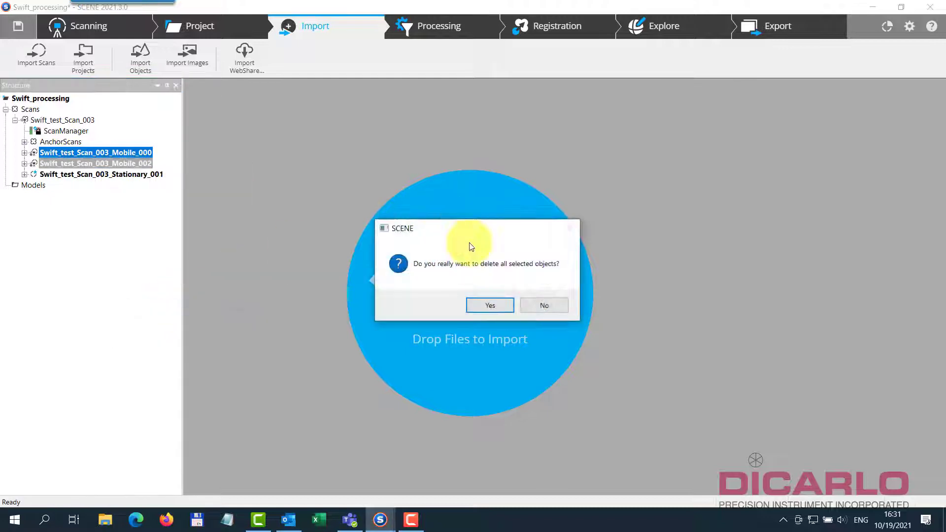
pyautogui.click(484, 303)
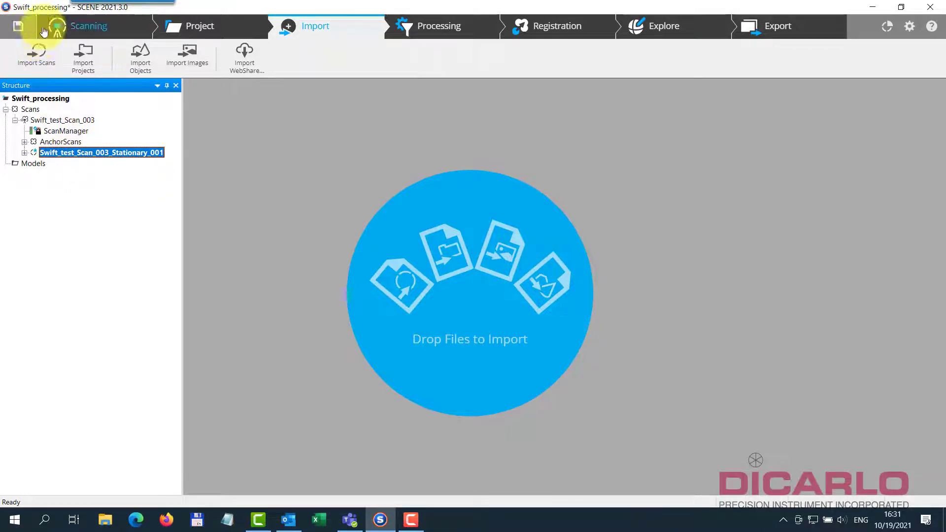
# Step: Save the project changes with a comment describing what was extracted
pyautogui.click(19, 29)
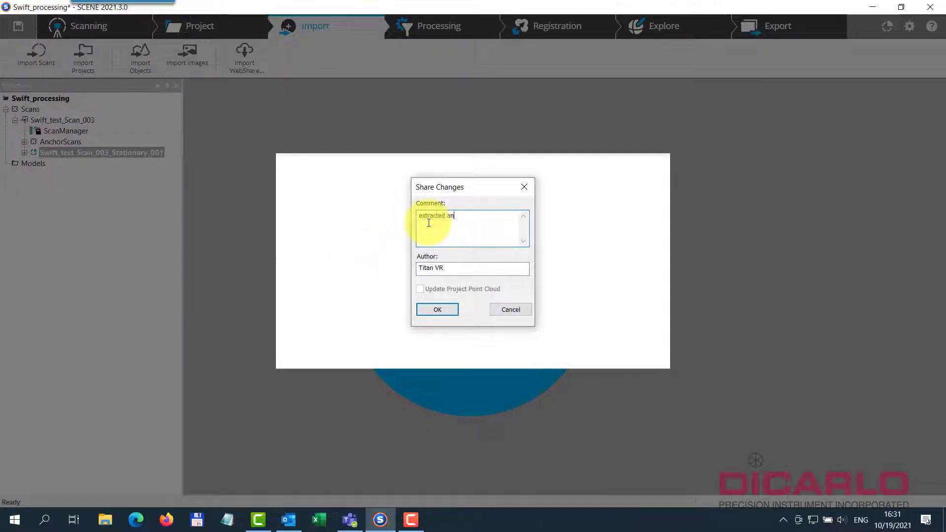
pyautogui.press('Return')
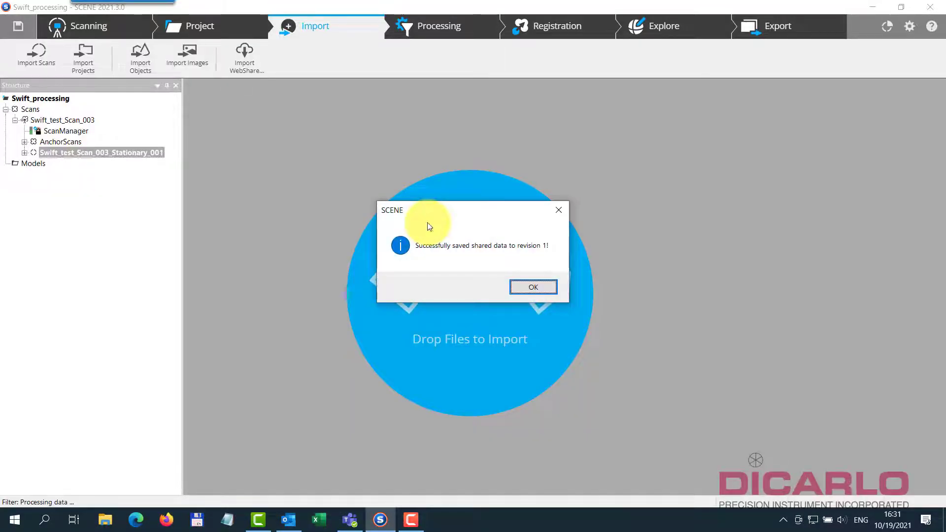
pyautogui.click(533, 287)
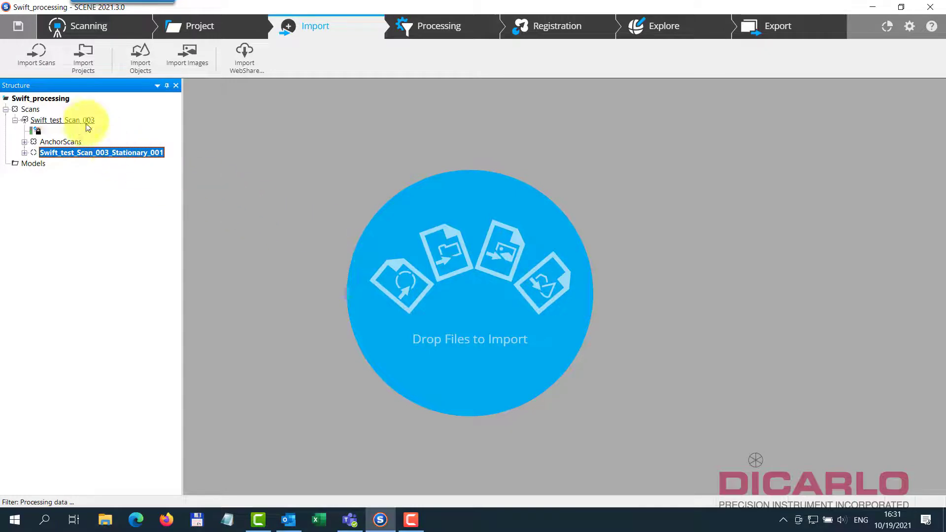
# Step: Try to process the whole Swift_test_Scan_003 cluster with the default processing settings
pyautogui.click(445, 34)
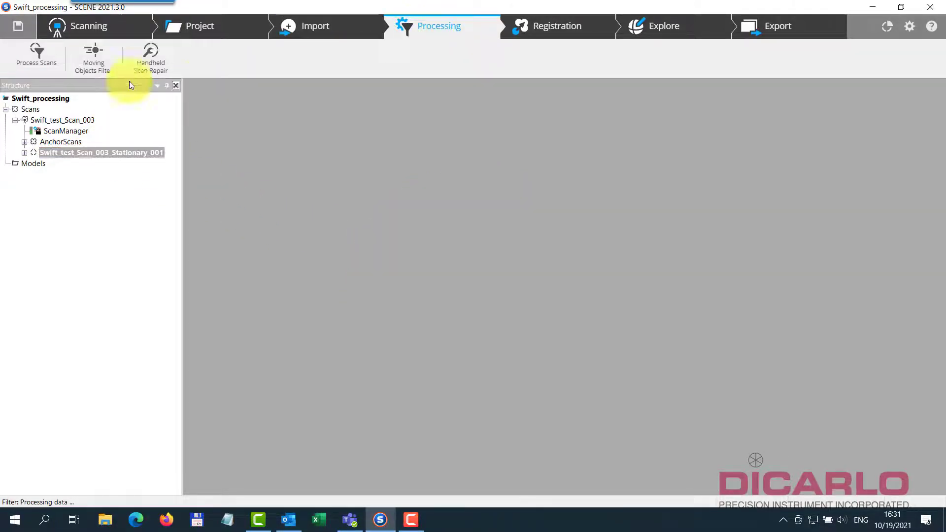
pyautogui.click(34, 53)
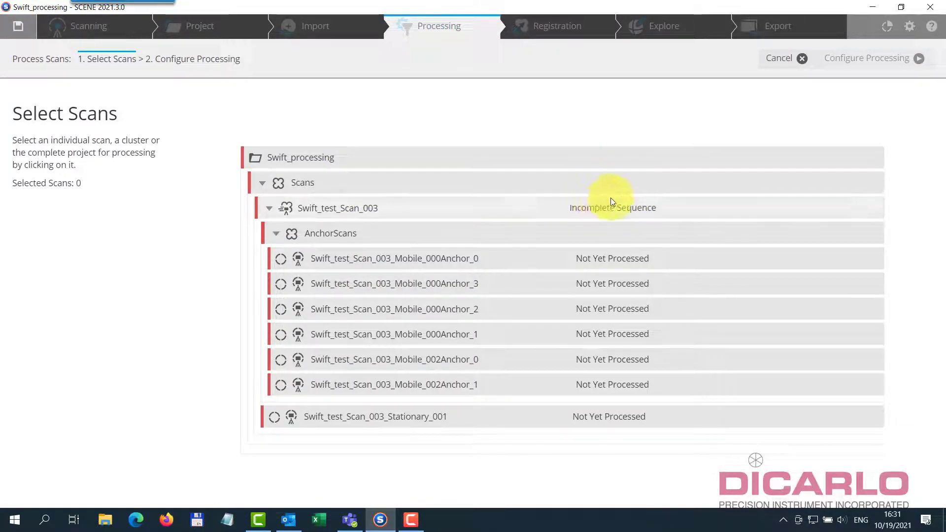
pyautogui.click(453, 209)
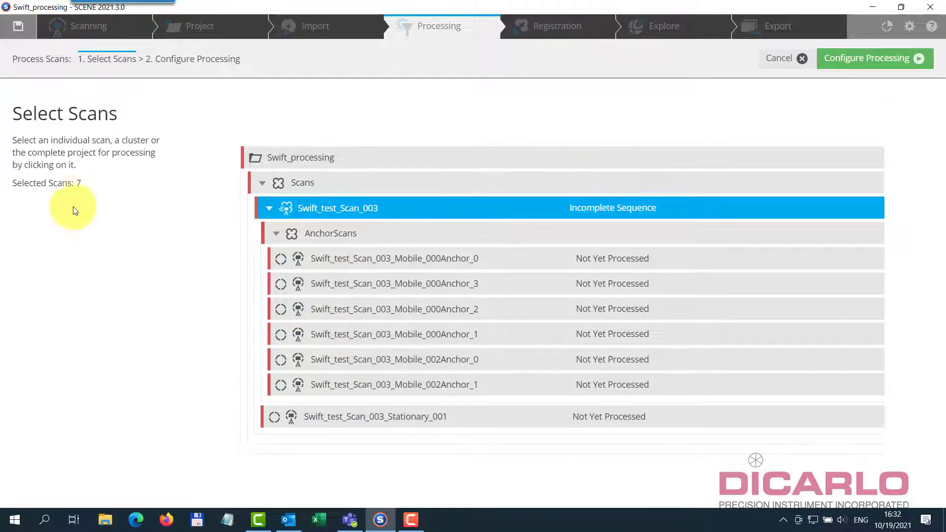
pyautogui.click(883, 59)
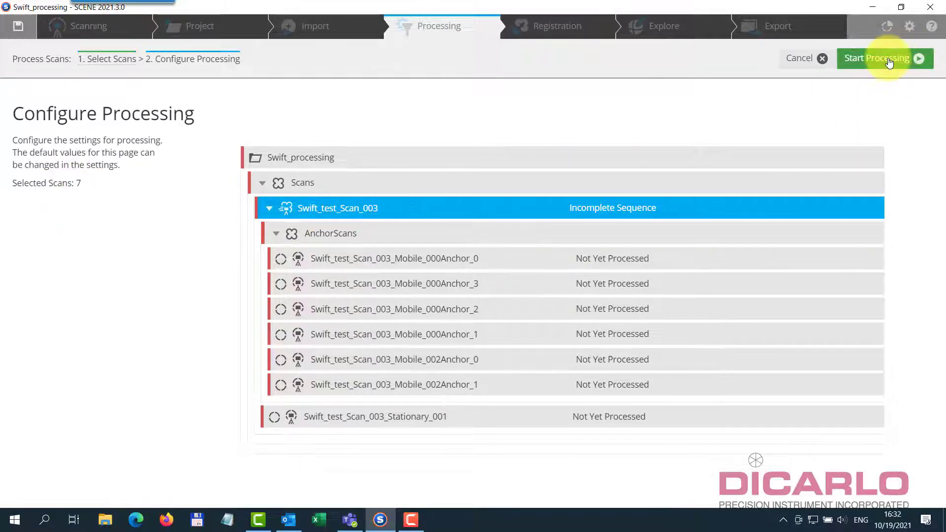
pyautogui.click(882, 59)
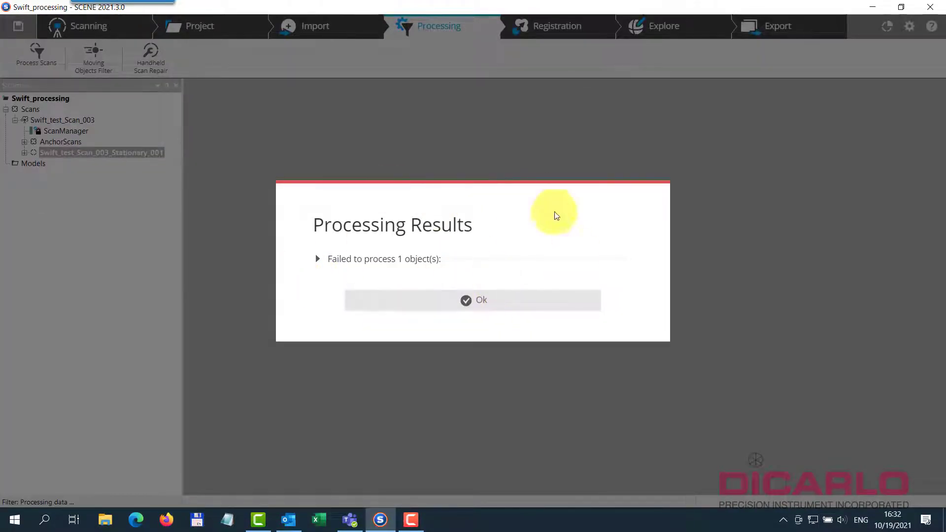
pyautogui.click(468, 300)
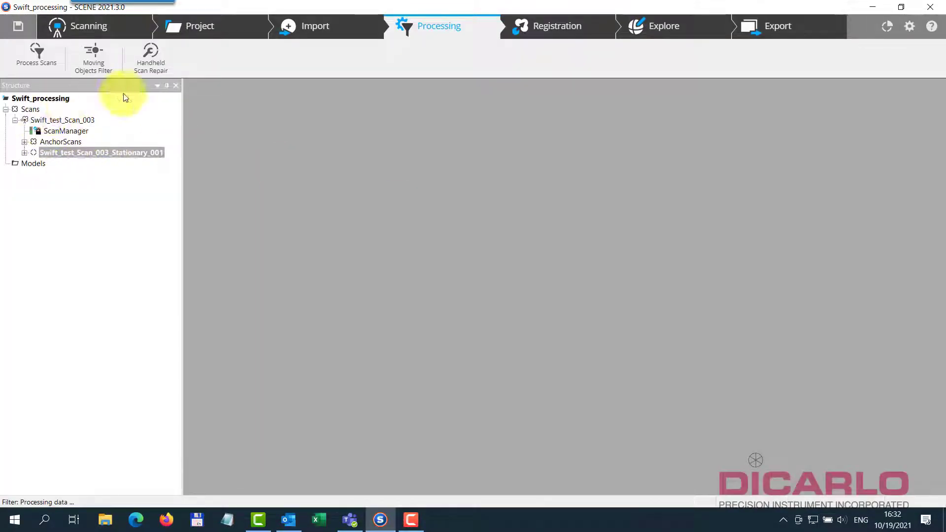
# Step: Move the AnchorScans cluster and Swift_test_Scan_003_Stationary_001 out of Swift_test_Scan_003, directly under Scans
pyautogui.click(59, 141)
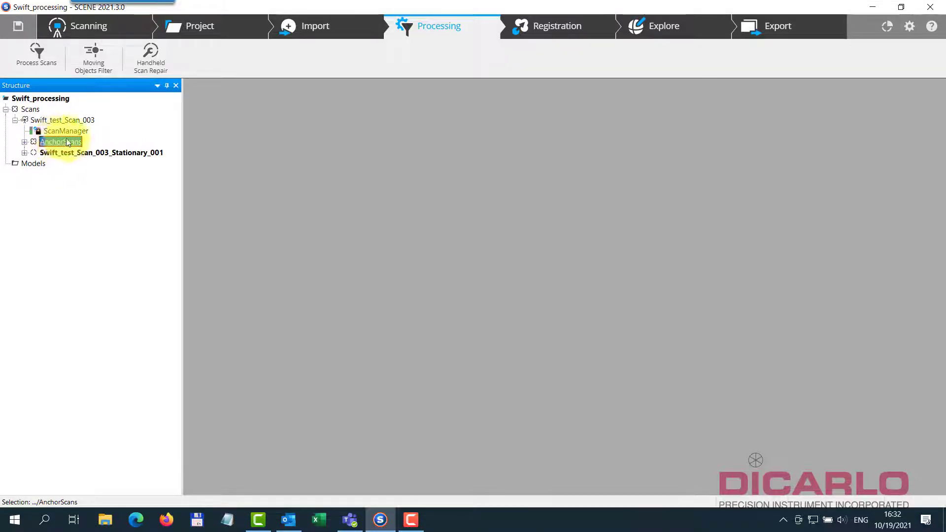
pyautogui.keyDown('ctrl'); pyautogui.click(69, 152); pyautogui.keyUp('ctrl')
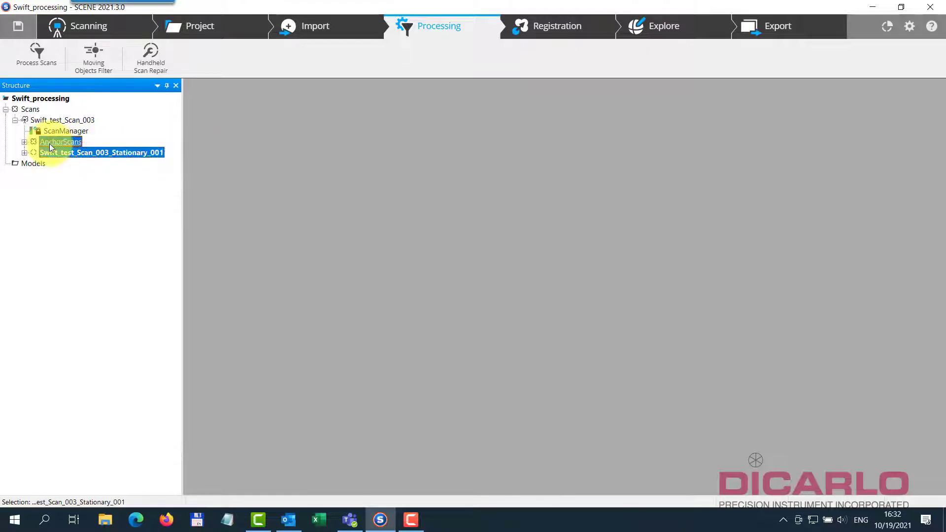
pyautogui.moveTo(50, 143); pyautogui.dragTo(30, 112)
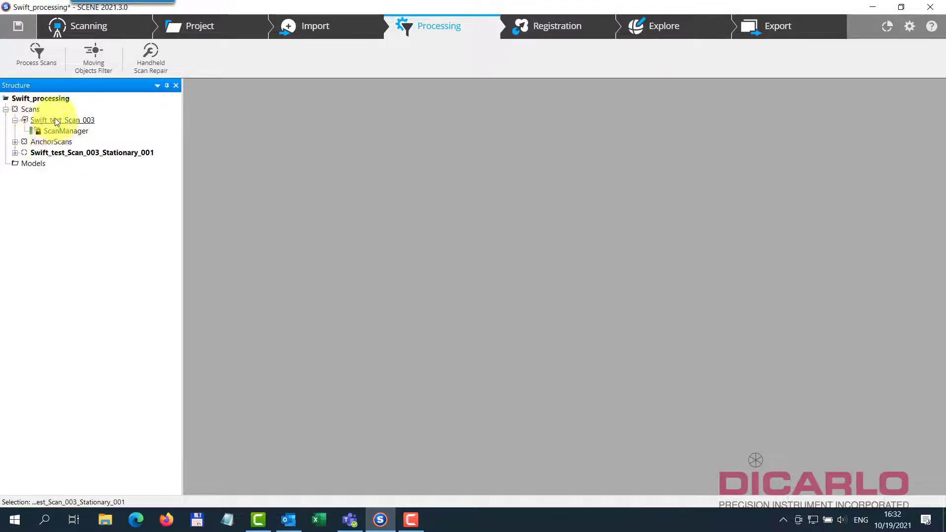
# Step: Delete the emptied Swift_test_Scan_003 cluster from the project structure
pyautogui.click(55, 120)
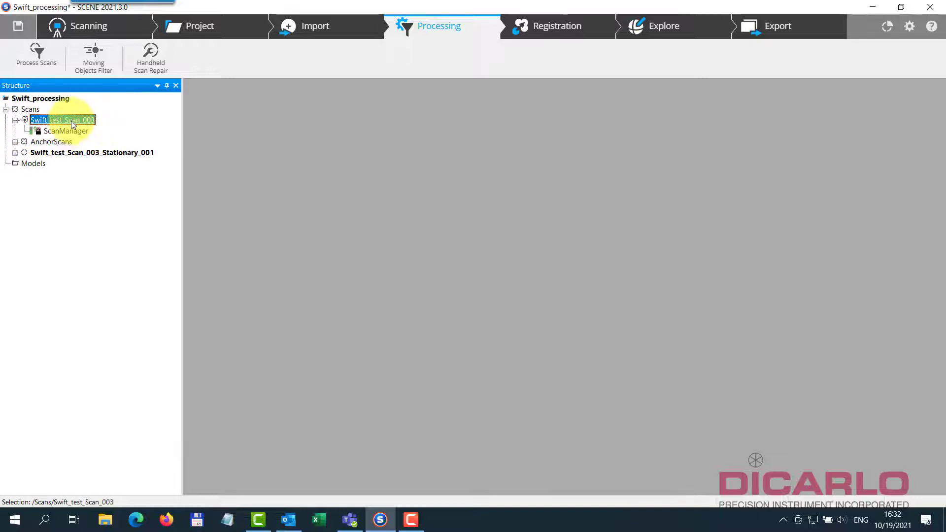
pyautogui.press('Delete')
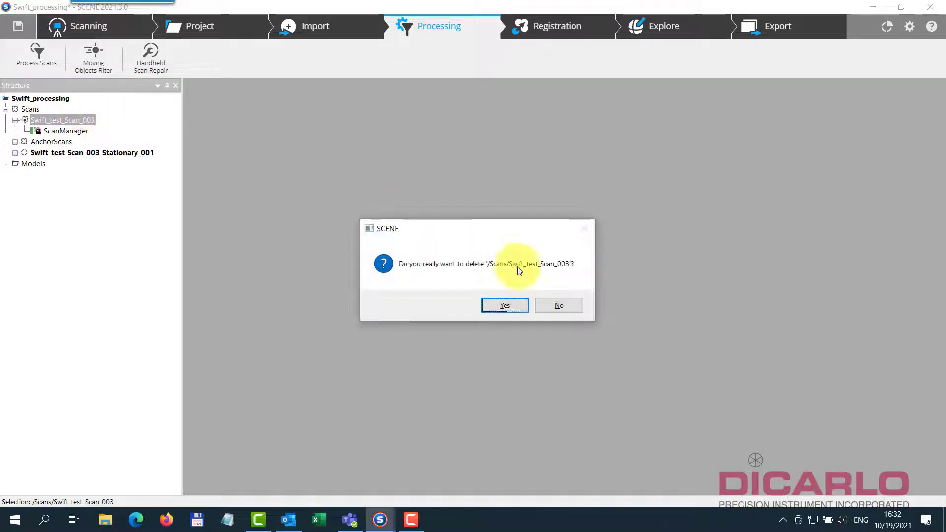
pyautogui.click(520, 311)
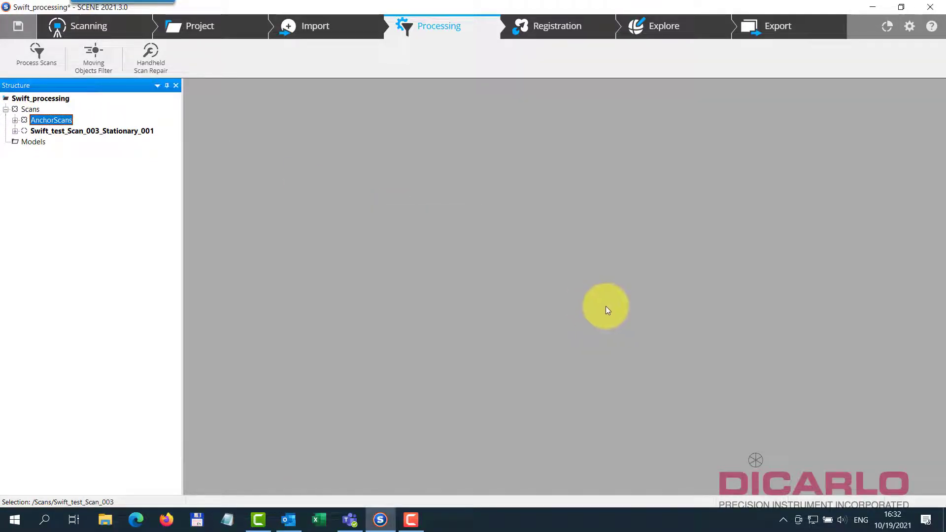
# Step: Rename the Scans cluster as Swift_Session_01
pyautogui.rightClick(33, 114)
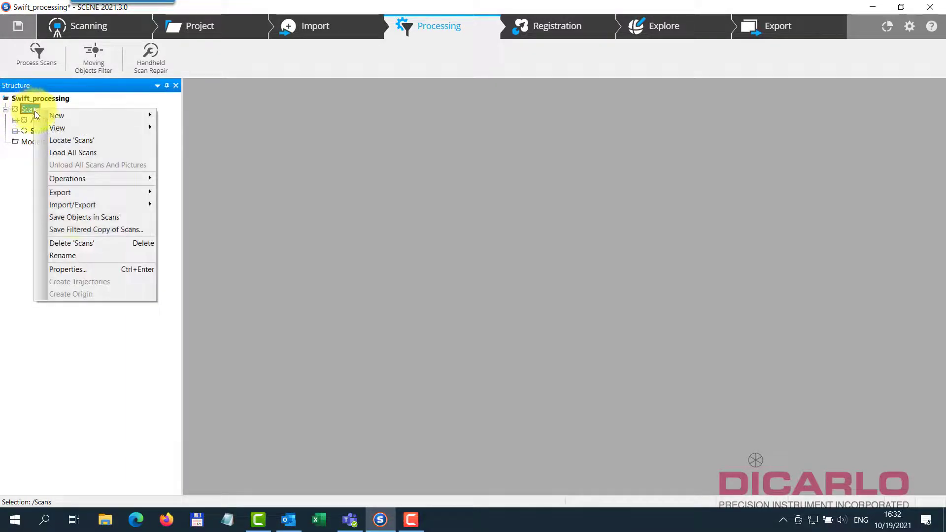
pyautogui.click(90, 256)
pyautogui.write('Sw')
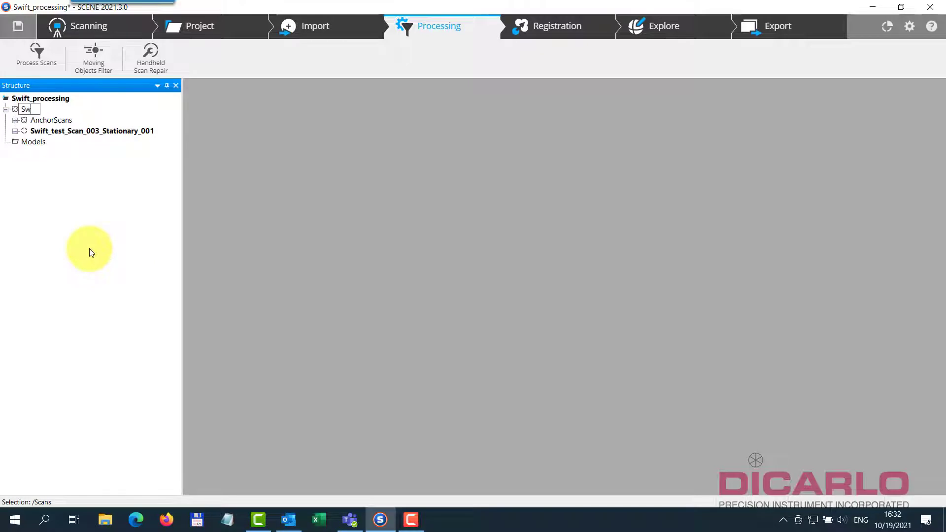
pyautogui.write('ift_Session_01')
pyautogui.press('Return')
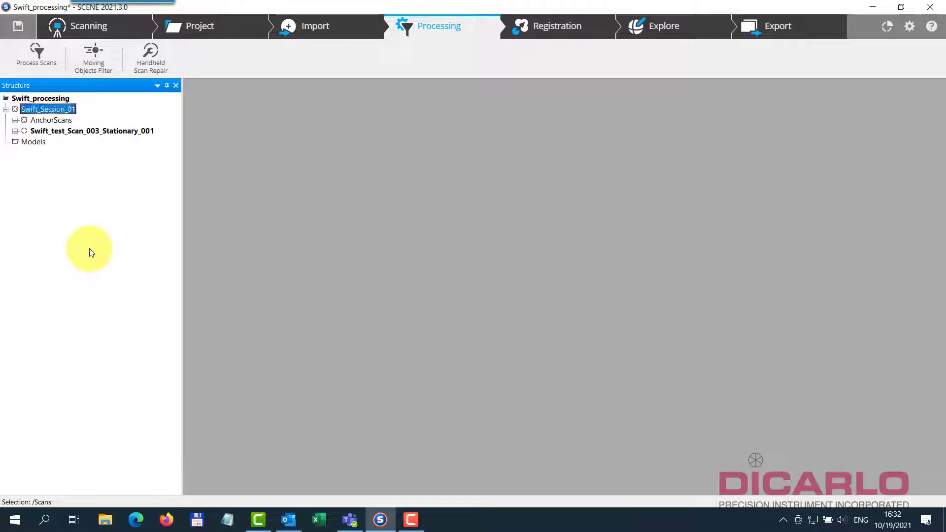
# Step: Process all scans in the Swift_Session_01 cluster with the default settings, without colorization
pyautogui.click(57, 121)
pyautogui.keyDown('shift'); pyautogui.click(63, 133); pyautogui.keyUp('shift')
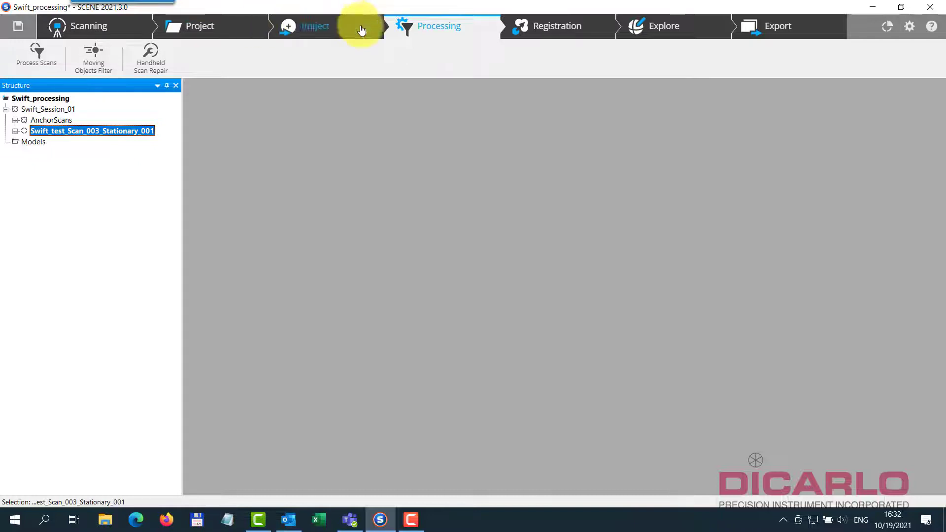
pyautogui.click(33, 55)
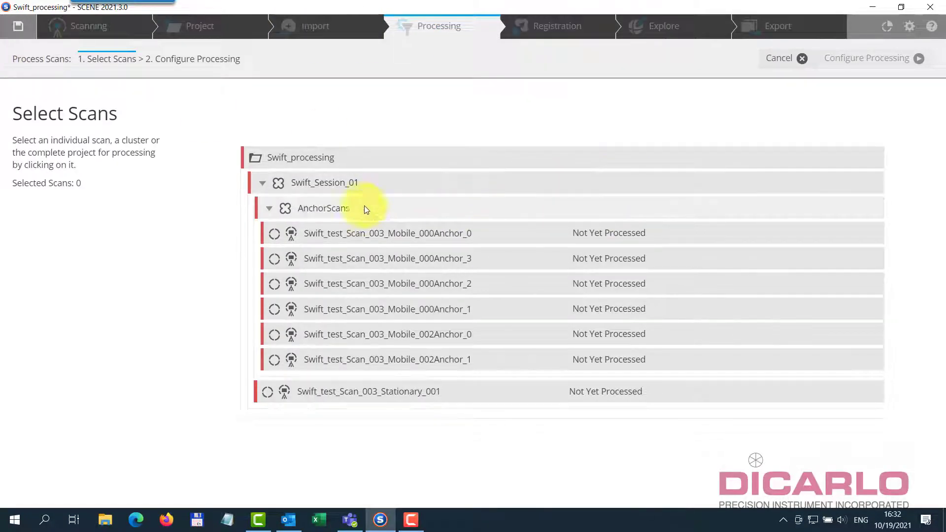
pyautogui.click(327, 182)
pyautogui.click(870, 59)
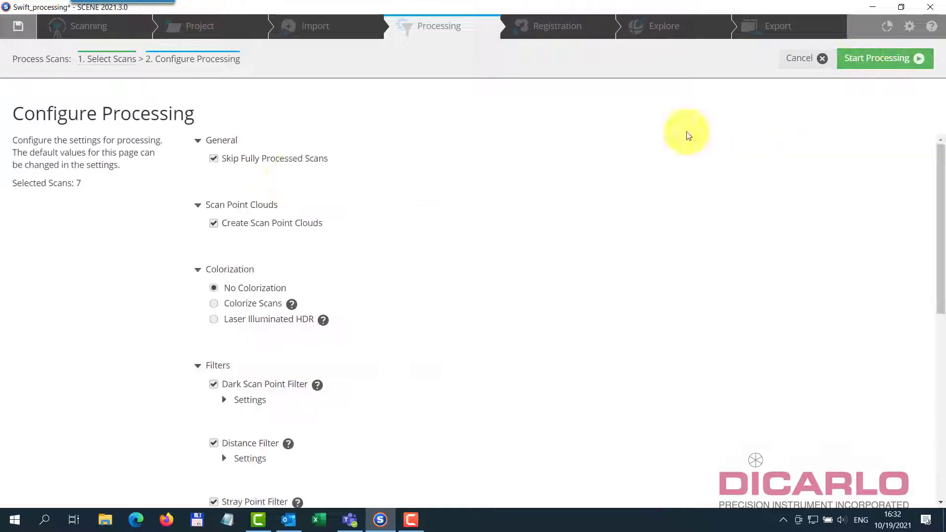
pyautogui.scroll(-3, 492, 316)
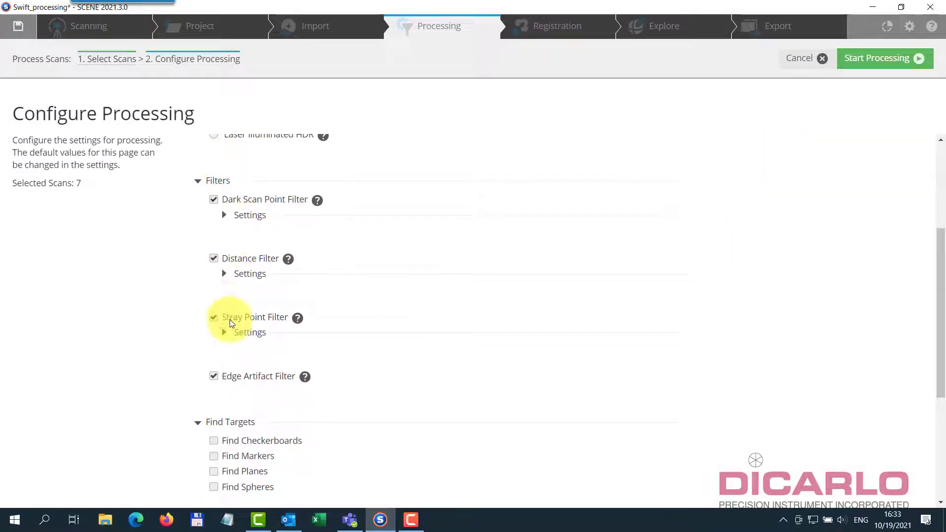
pyautogui.scroll(1, 206, 257)
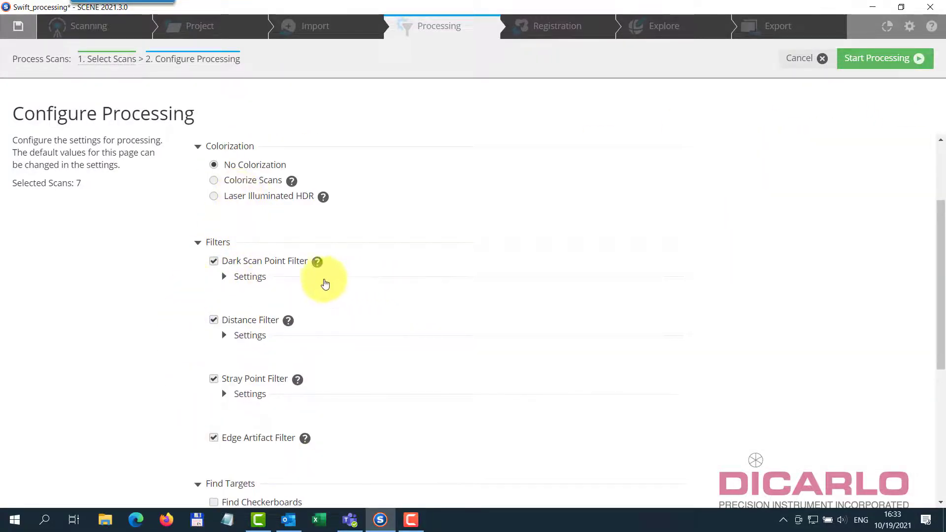
pyautogui.scroll(-1, 239, 313)
pyautogui.scroll(3, 243, 312)
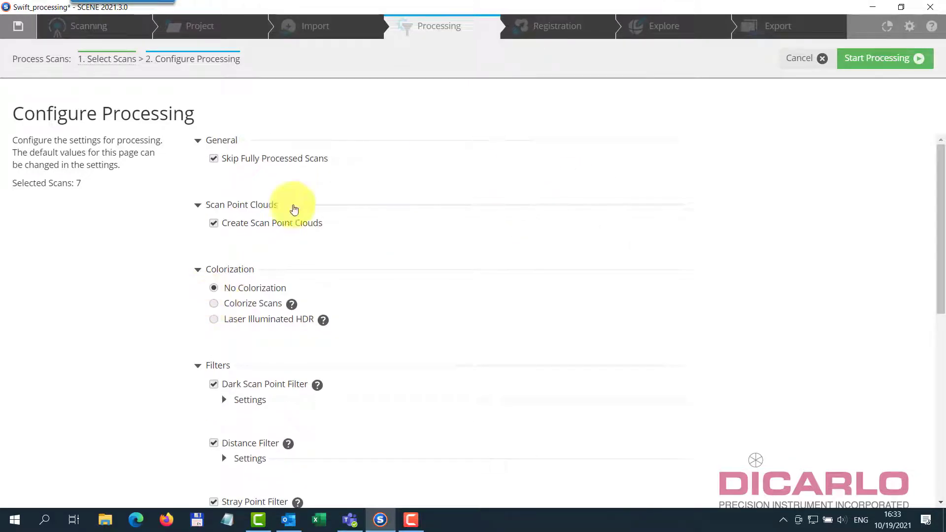
pyautogui.click(864, 61)
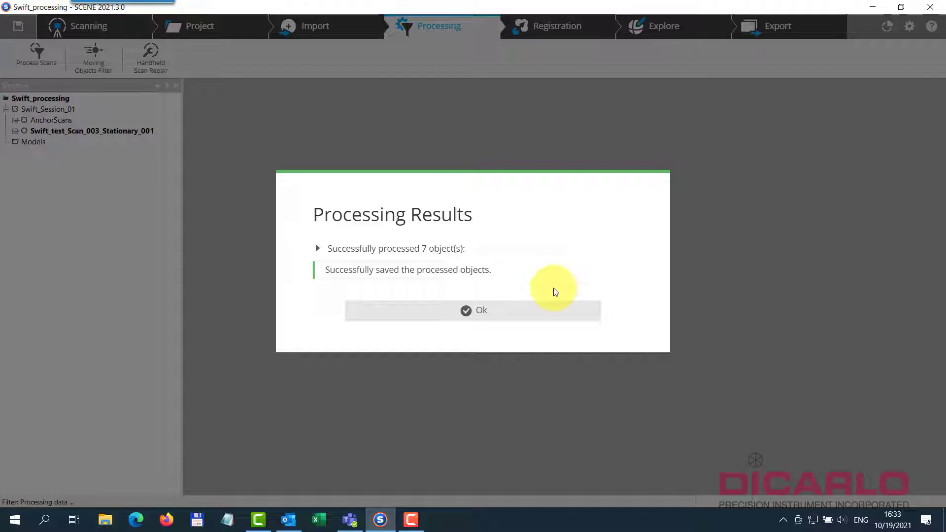
pyautogui.click(479, 311)
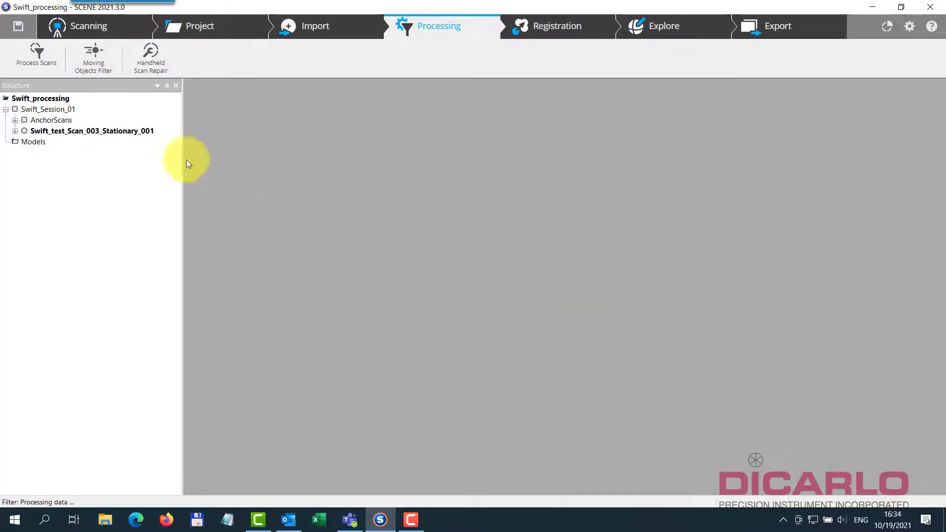
# Step: Show Swift_Session_01 in a 3D view, highlight the stationary scan and the AnchorScans cluster there, and list the anchor scans
pyautogui.click(664, 28)
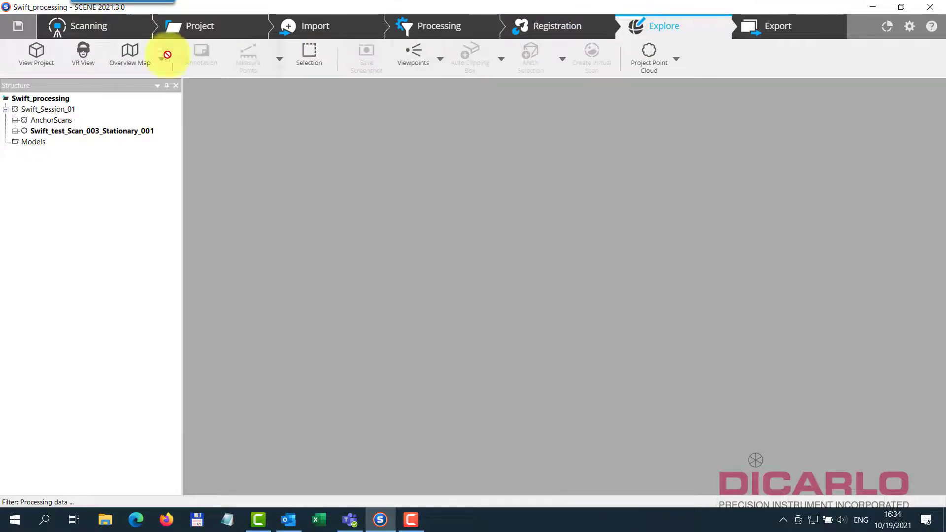
pyautogui.rightClick(44, 112)
pyautogui.moveTo(165, 132)
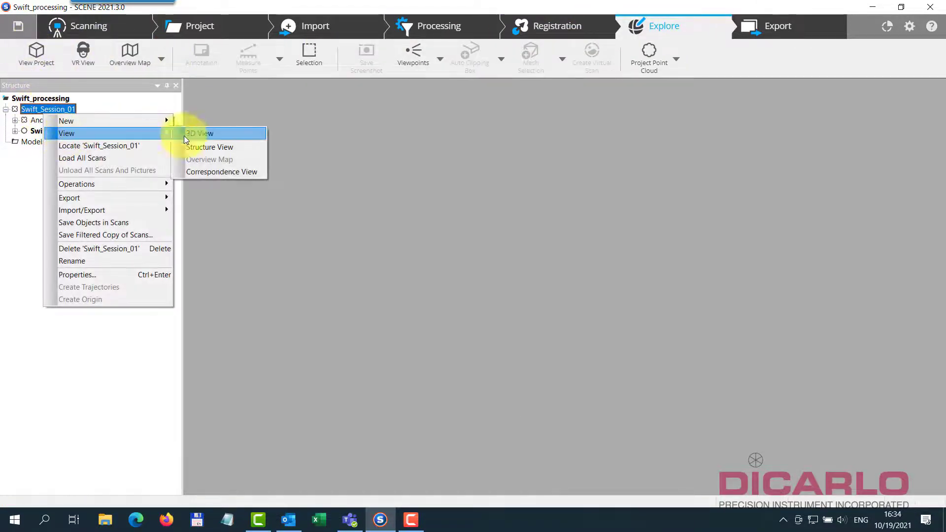
pyautogui.click(200, 133)
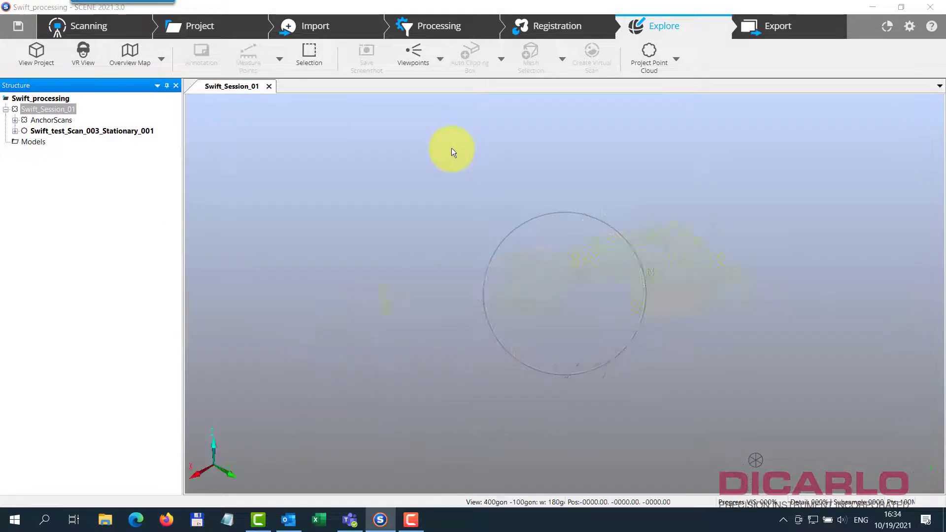
pyautogui.click(109, 130)
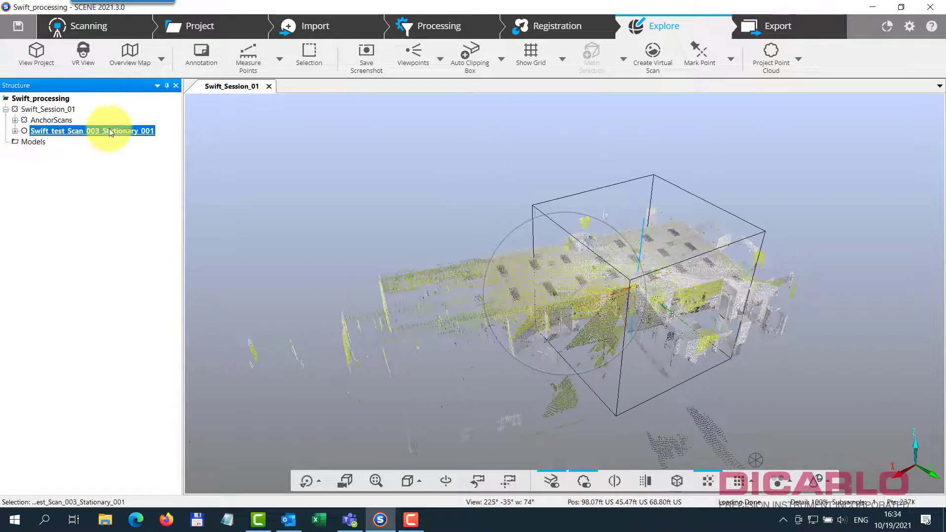
pyautogui.click(49, 121)
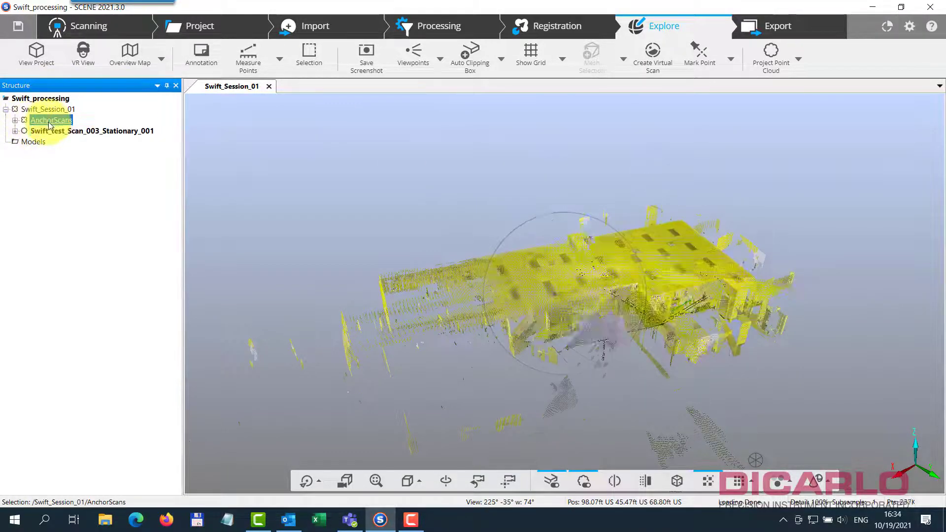
pyautogui.click(15, 120)
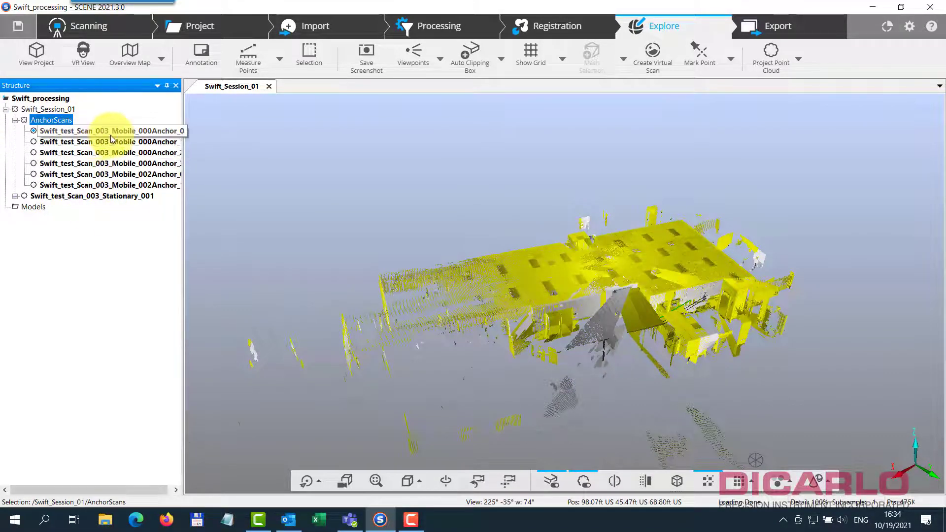
# Step: Move Swift_test_Scan_003_Stationary_001 into the AnchorScans cluster and make it the reference scan in place of the existing one
pyautogui.click(65, 195)
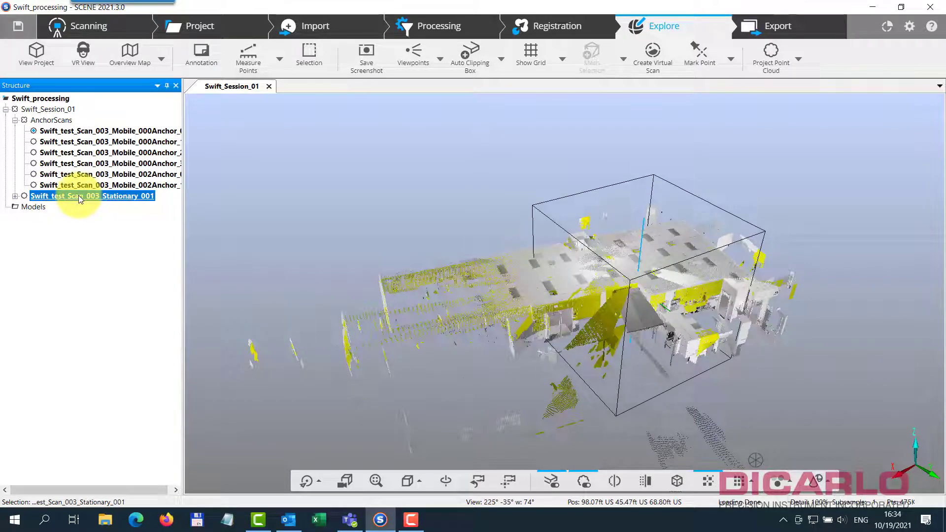
pyautogui.moveTo(79, 195); pyautogui.dragTo(60, 119)
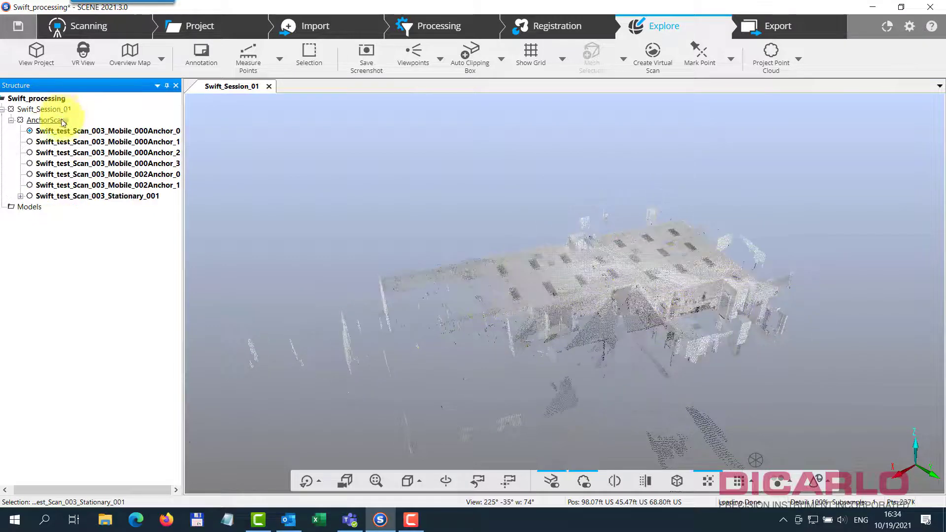
pyautogui.rightClick(131, 196)
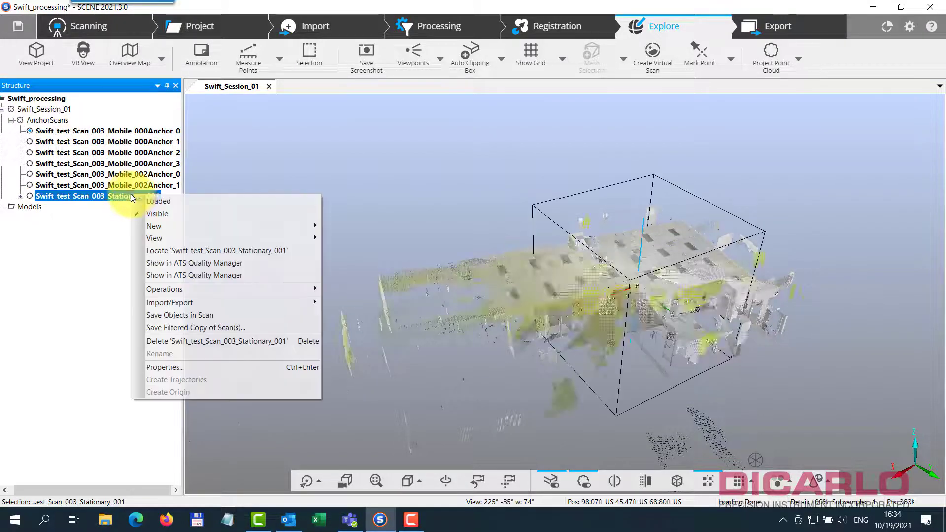
pyautogui.moveTo(305, 290)
pyautogui.moveTo(385, 294)
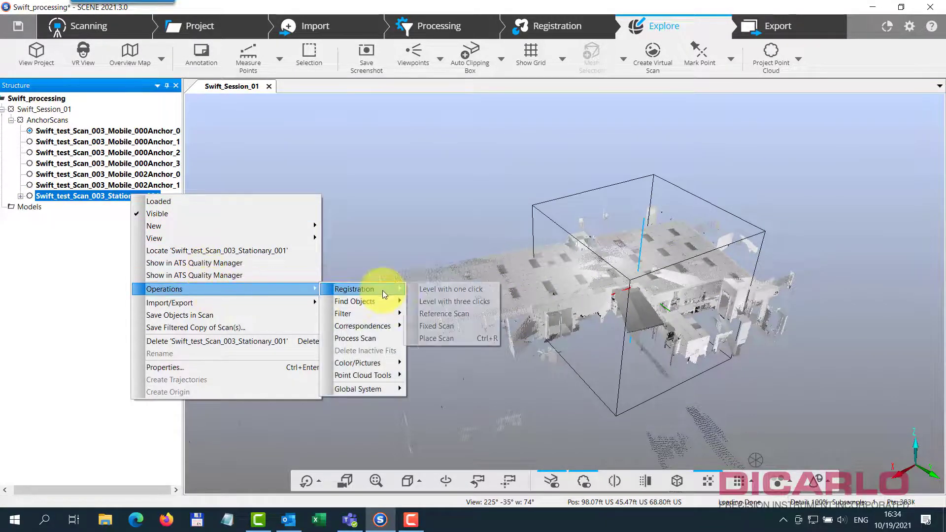
pyautogui.click(468, 314)
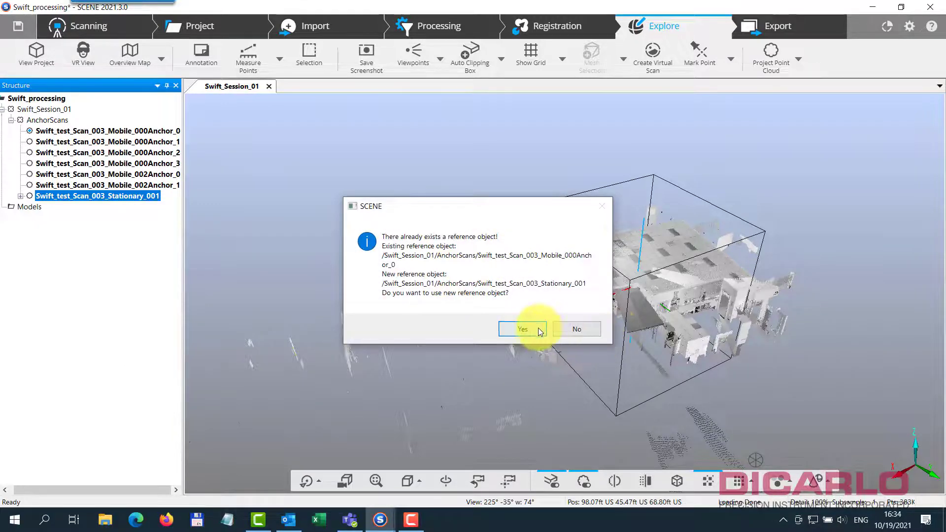
pyautogui.click(523, 329)
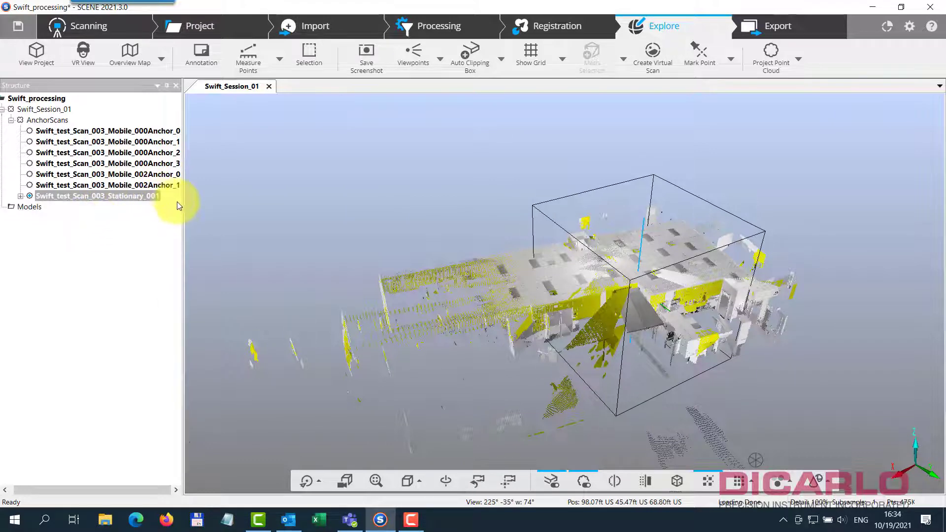
# Step: Widen the project structure to show full scan names and highlight individual anchor scans in the 3D view
pyautogui.moveTo(183, 206); pyautogui.dragTo(235, 205)
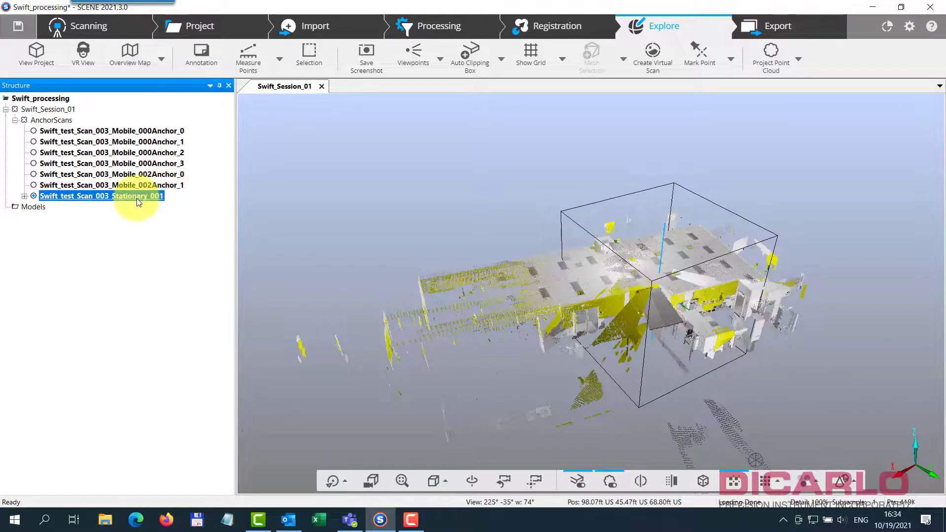
pyautogui.click(157, 151)
pyautogui.click(143, 131)
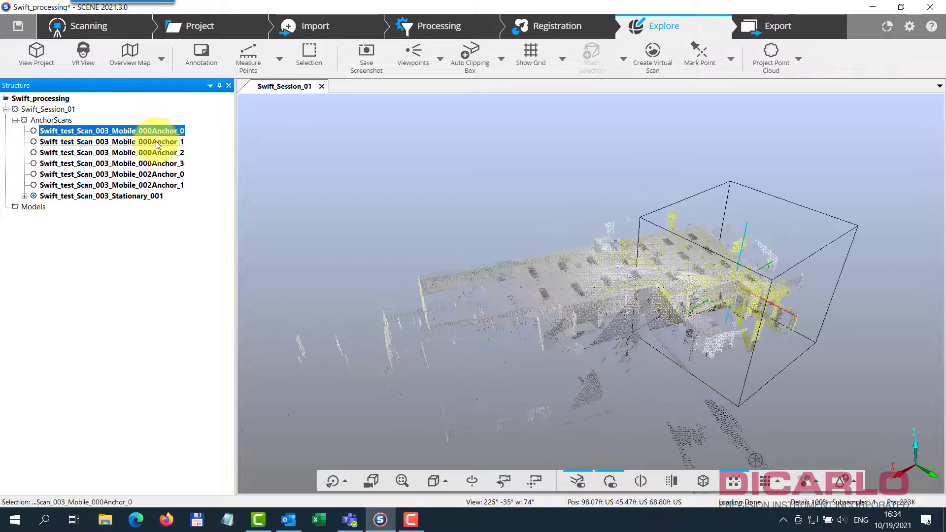
pyautogui.rightClick(60, 123)
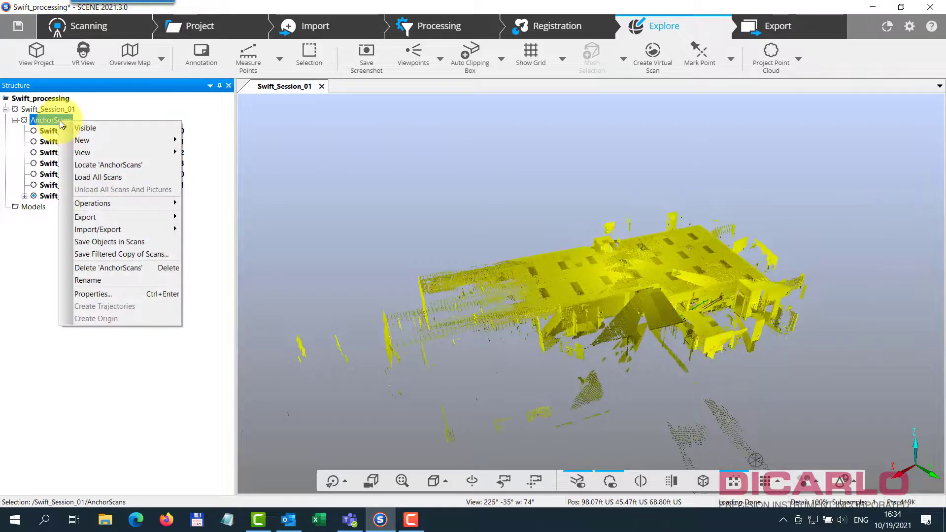
# Step: Run automatic registration on the AnchorScans cluster using the Cloud to Cloud method with its default profile and inclinometer use enabled
pyautogui.click(545, 25)
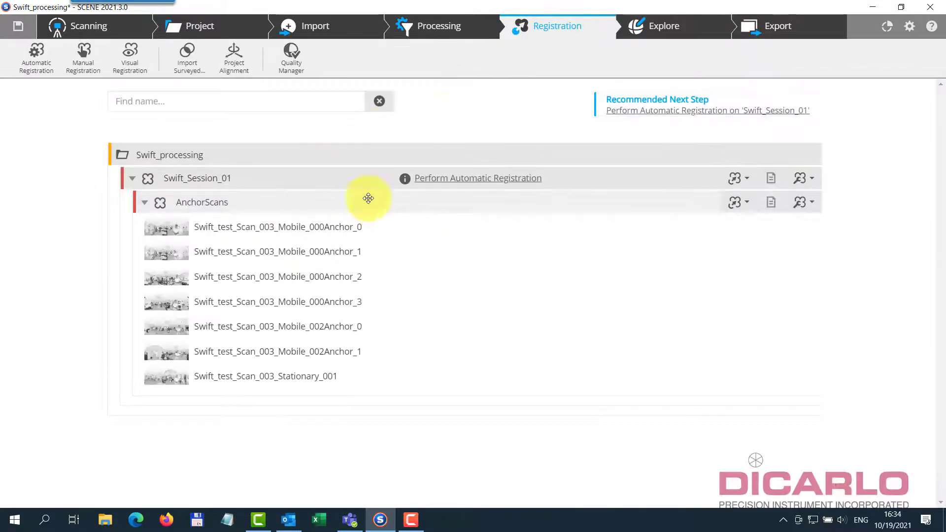
pyautogui.click(144, 202)
pyautogui.click(144, 202)
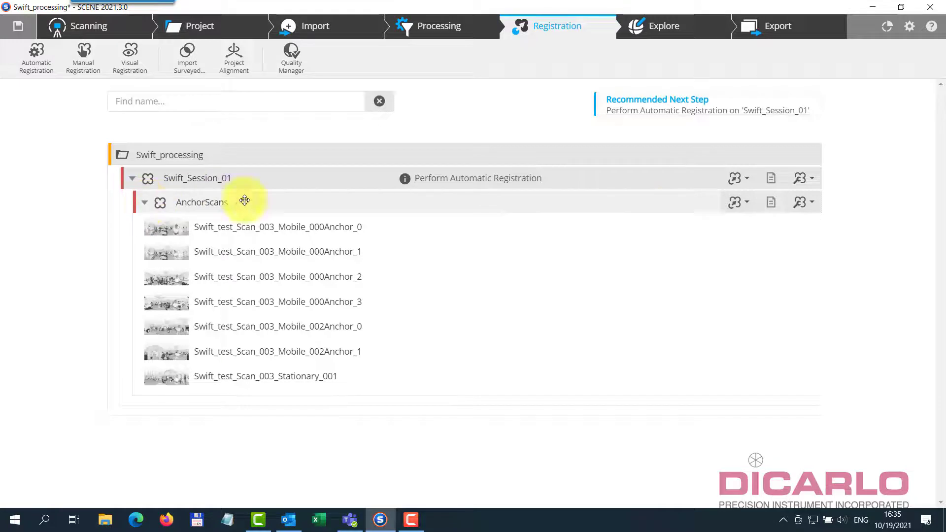
pyautogui.click(737, 203)
pyautogui.click(703, 225)
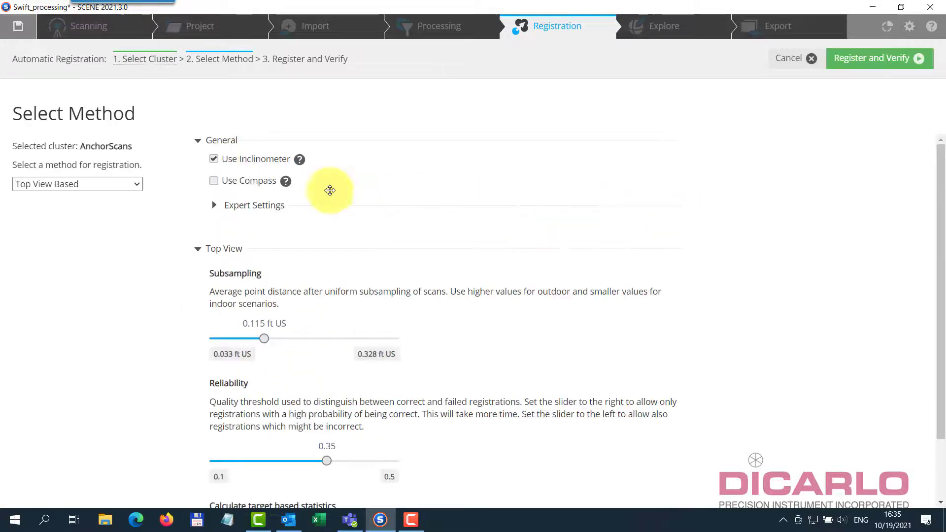
pyautogui.click(106, 184)
pyautogui.click(76, 223)
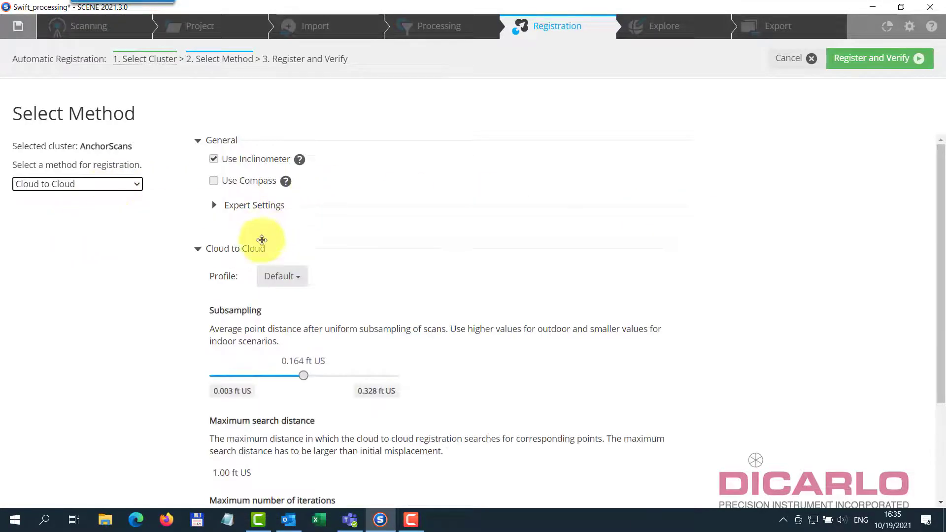
pyautogui.scroll(-3, 417, 250)
pyautogui.scroll(-1, 418, 258)
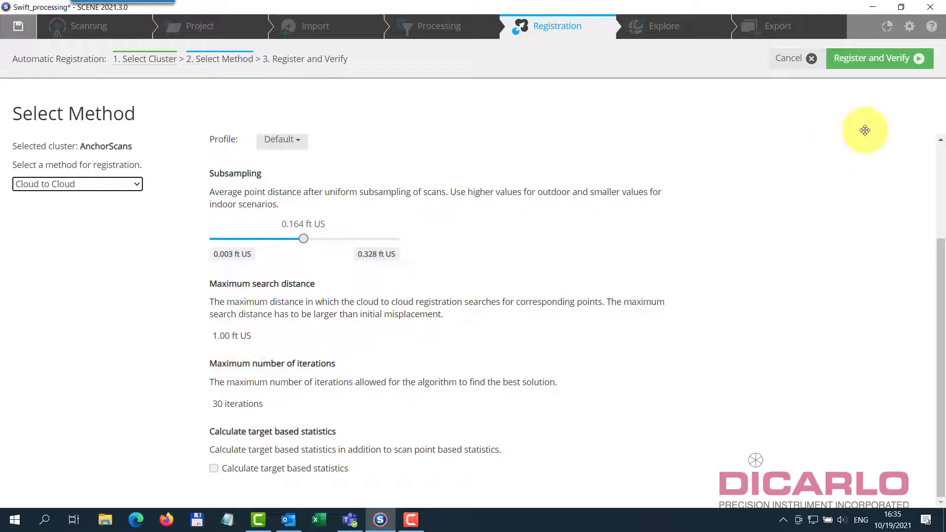
pyautogui.click(878, 60)
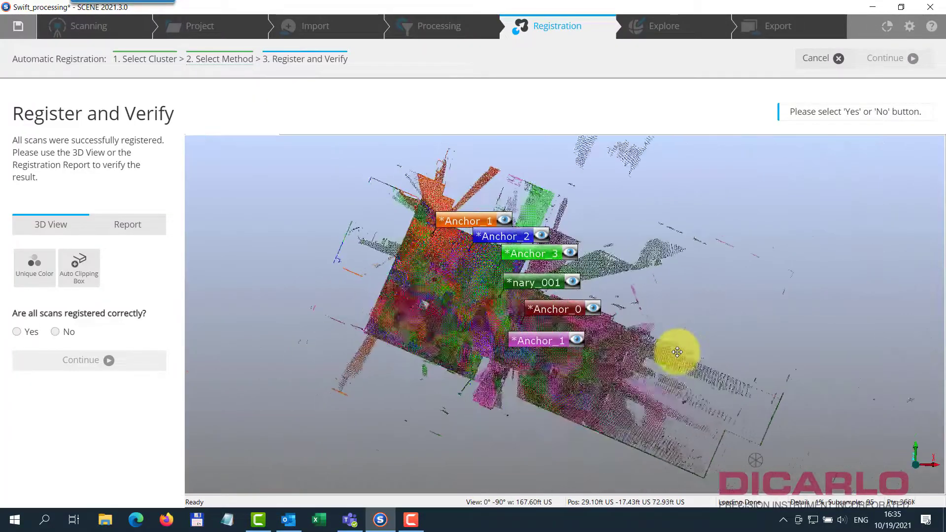
# Step: Review the registration report for the AnchorScans cluster, confirm that all scans are registered correctly and finish the registration
pyautogui.click(120, 223)
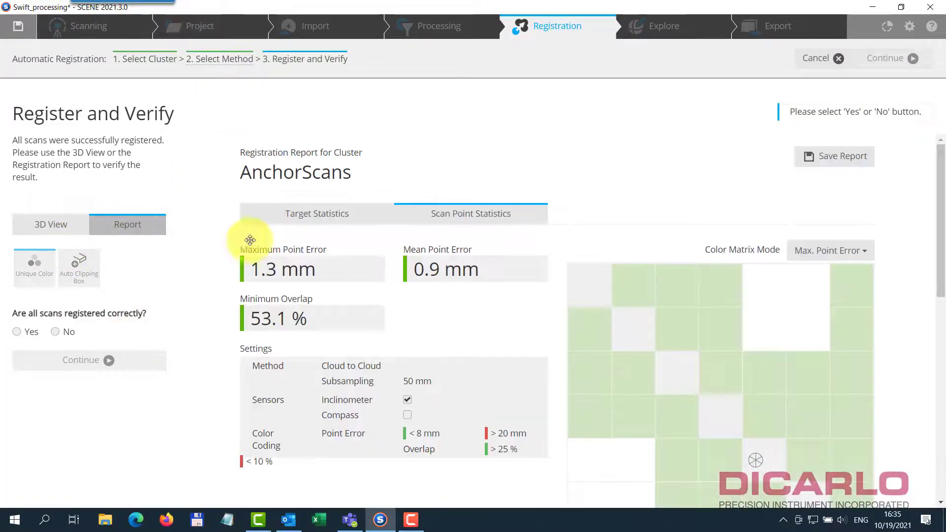
pyautogui.click(18, 334)
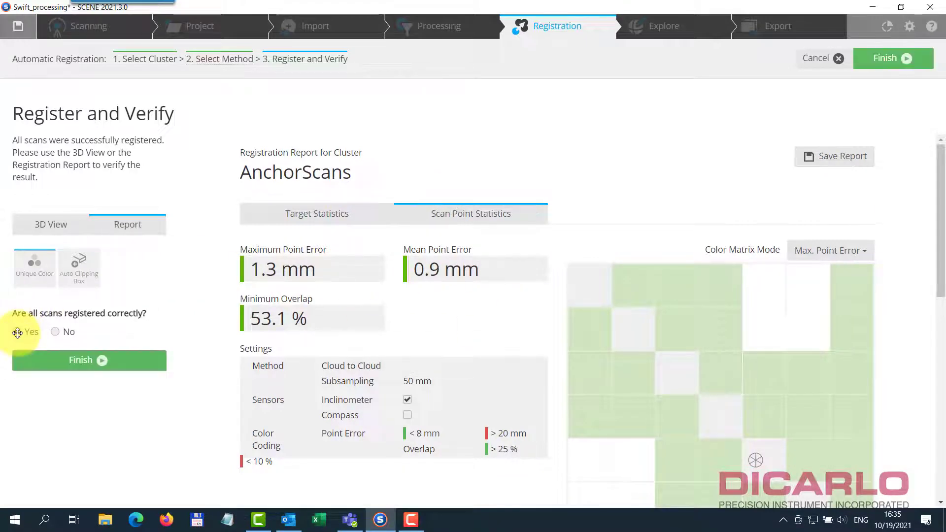
pyautogui.click(82, 360)
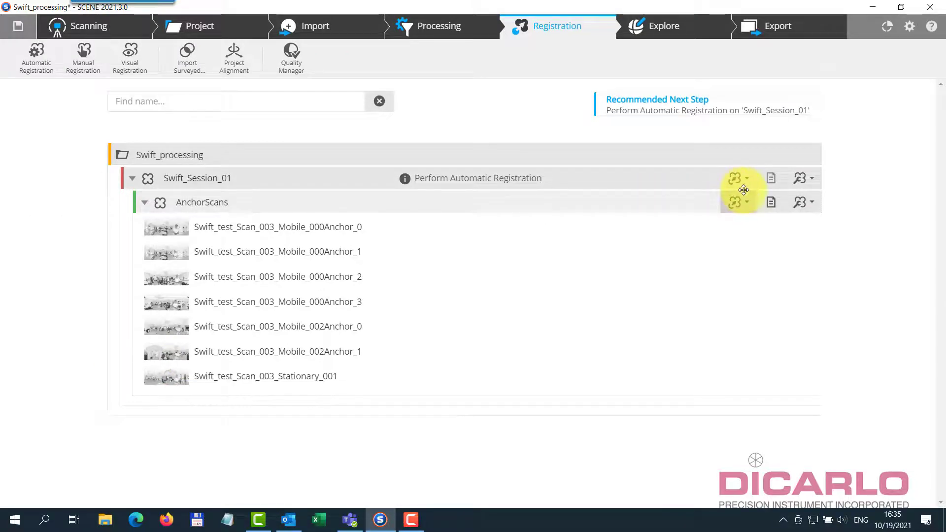
# Step: Move the AnchorScans cluster out of Swift_Session_01 to the top level of the Swift_processing project
pyautogui.click(659, 27)
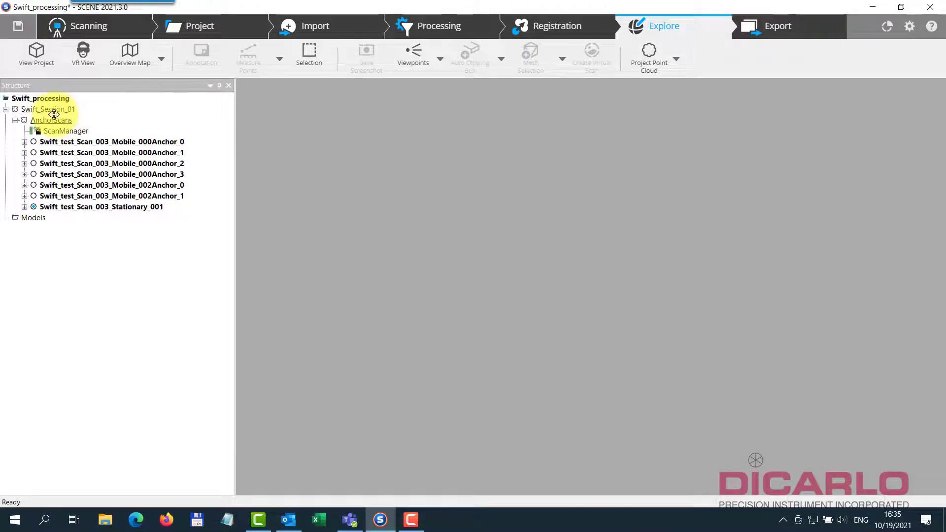
pyautogui.click(58, 120)
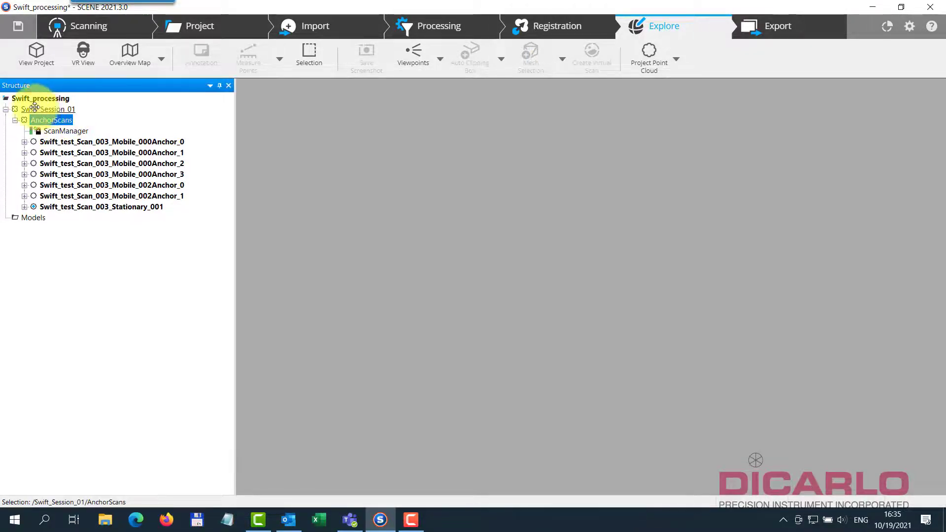
pyautogui.doubleClick(46, 121)
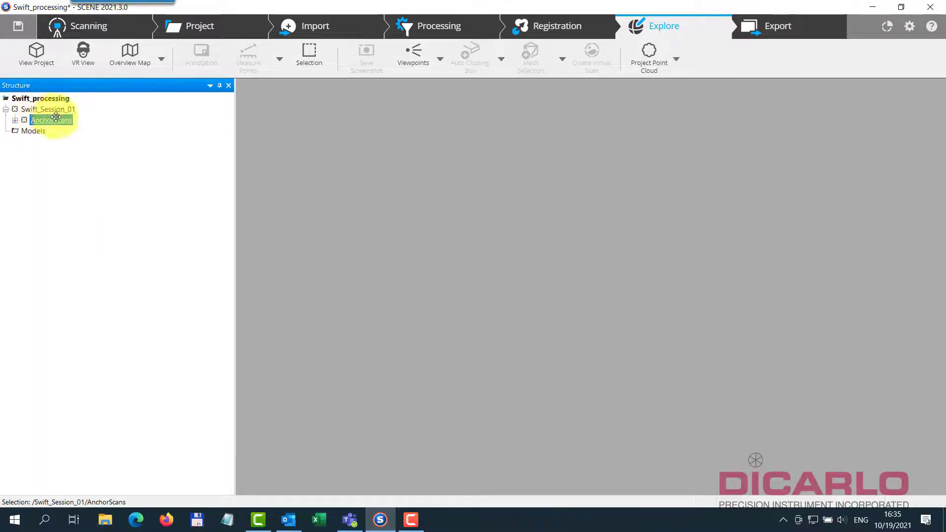
pyautogui.moveTo(47, 121); pyautogui.dragTo(43, 98)
# Step: Delete the emptied Swift_Session_01 cluster from the project structure
pyautogui.click(45, 121)
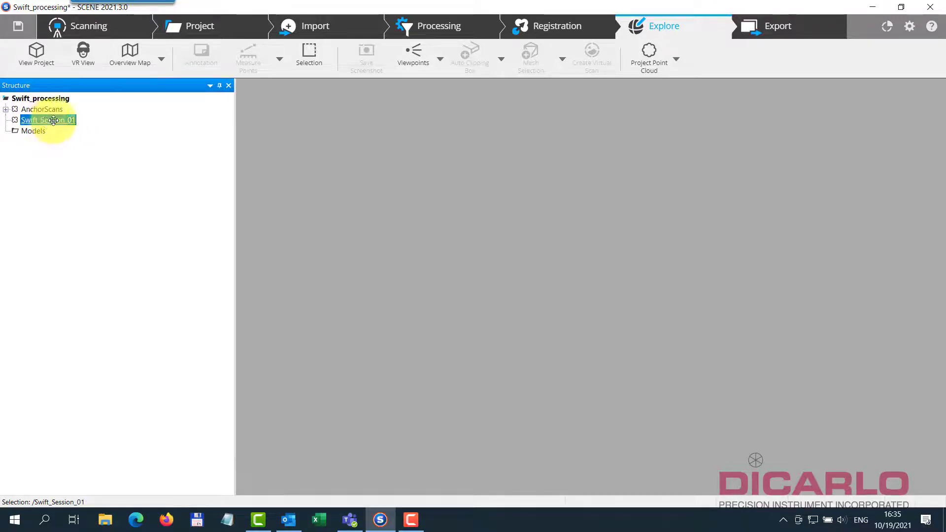
pyautogui.press('Delete')
pyautogui.click(509, 306)
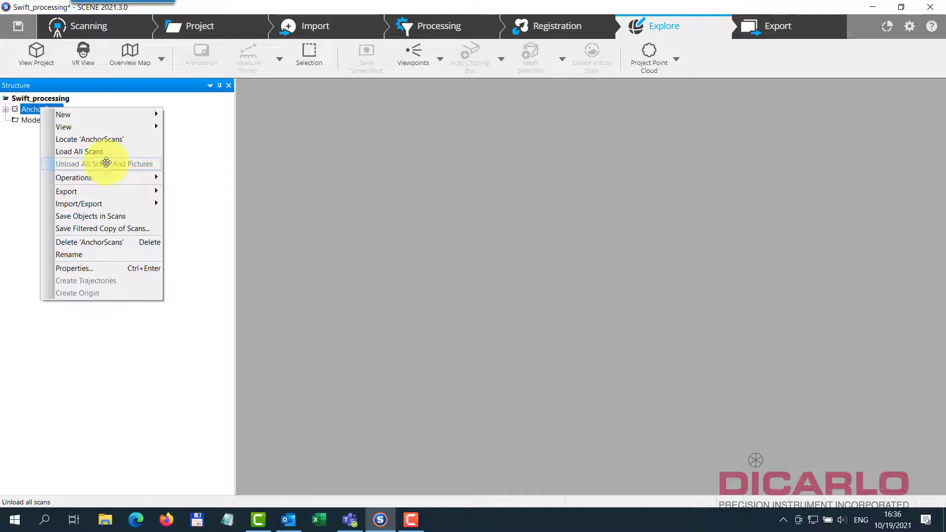
# Step: Rename the AnchorScans cluster as Swift_session_01
pyautogui.click(126, 254)
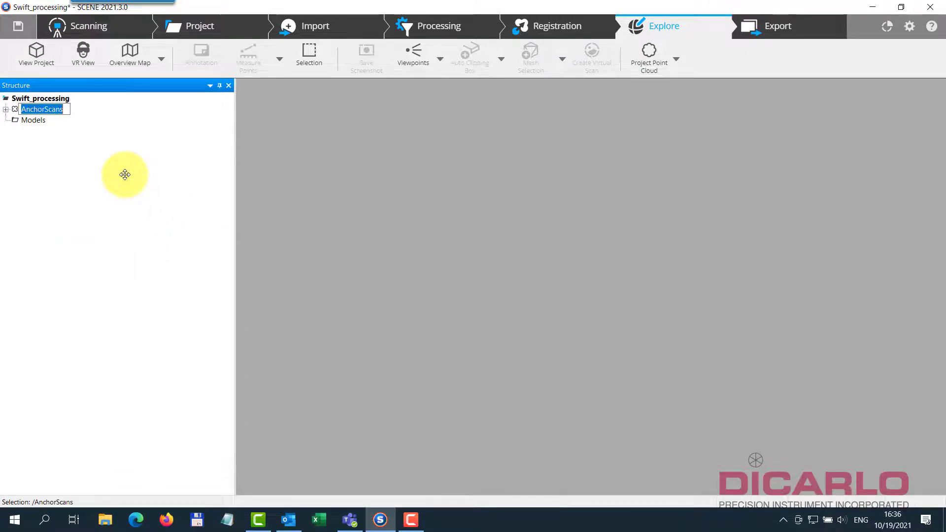
pyautogui.write('Swift_session_01')
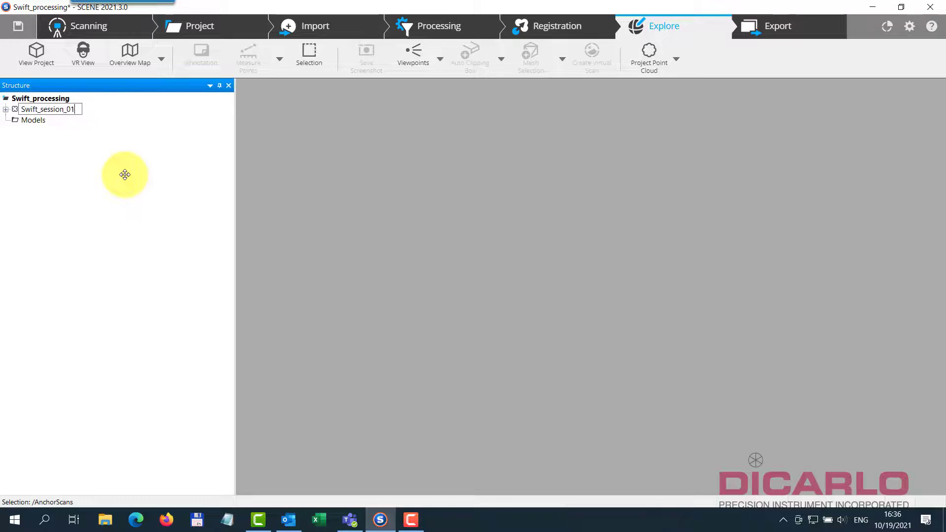
pyautogui.click(29, 31)
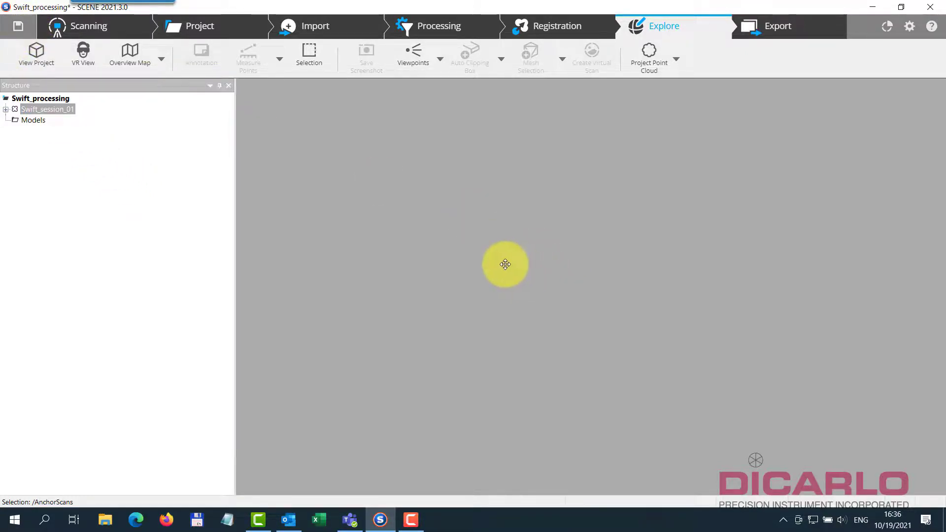
# Step: Save the project with the comment "registered data" and list the scans in the Swift_session_01 cluster
pyautogui.click(17, 24)
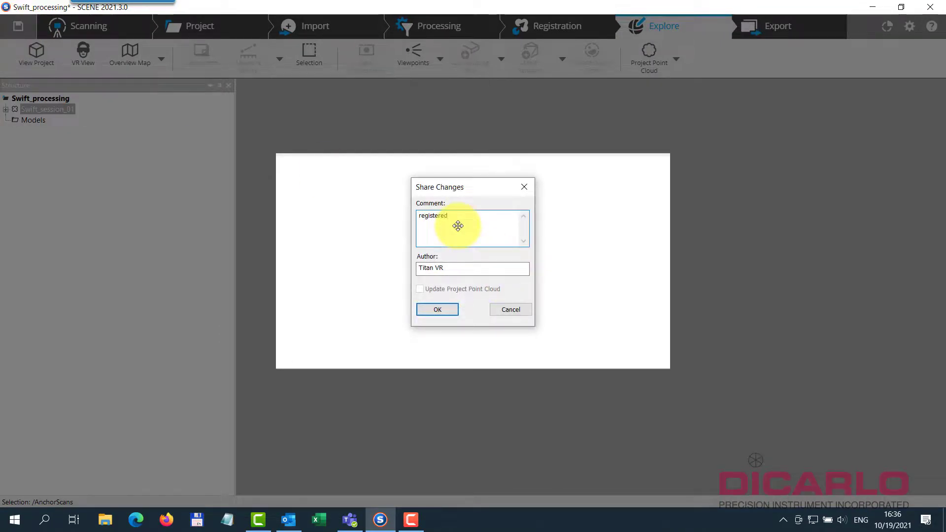
pyautogui.write('registered data')
pyautogui.press('Return')
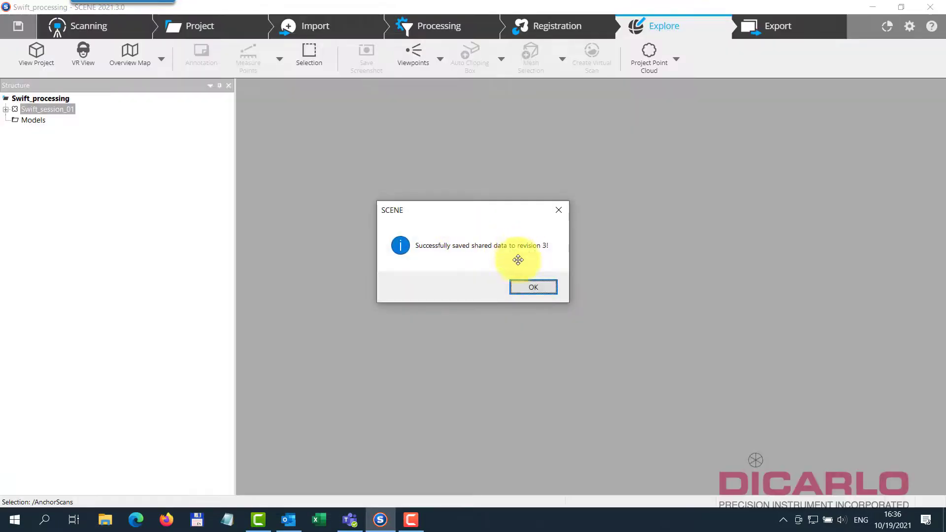
pyautogui.click(531, 285)
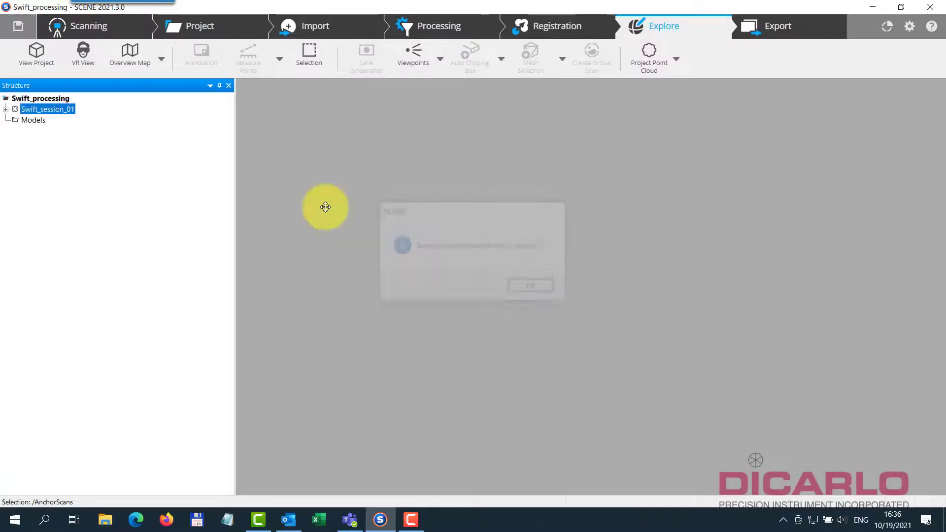
pyautogui.click(8, 109)
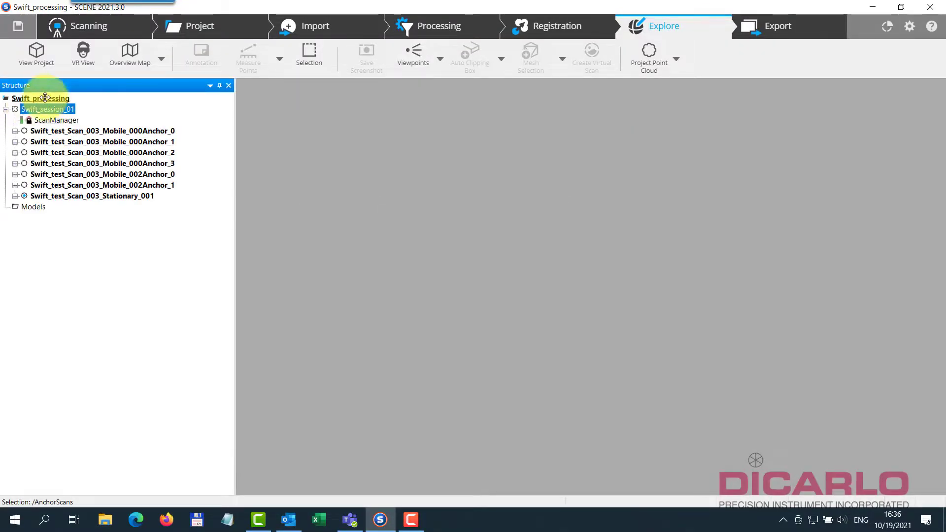